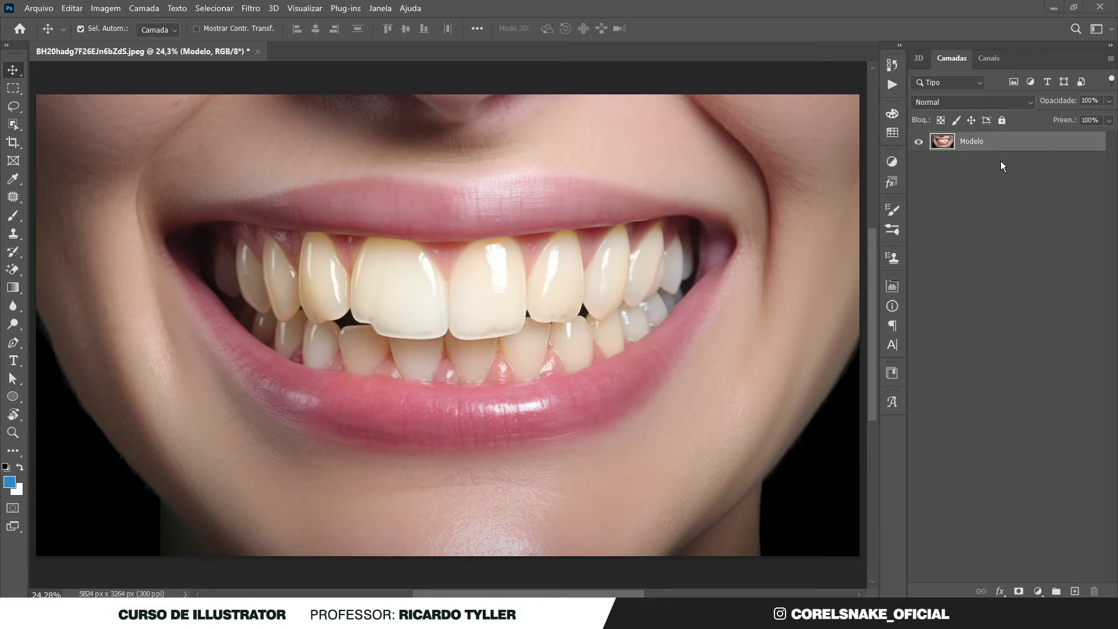
Add a Matiz/Saturação 1 adjustment layer above Modelo, keeping the default preset and channel.
click(1038, 592)
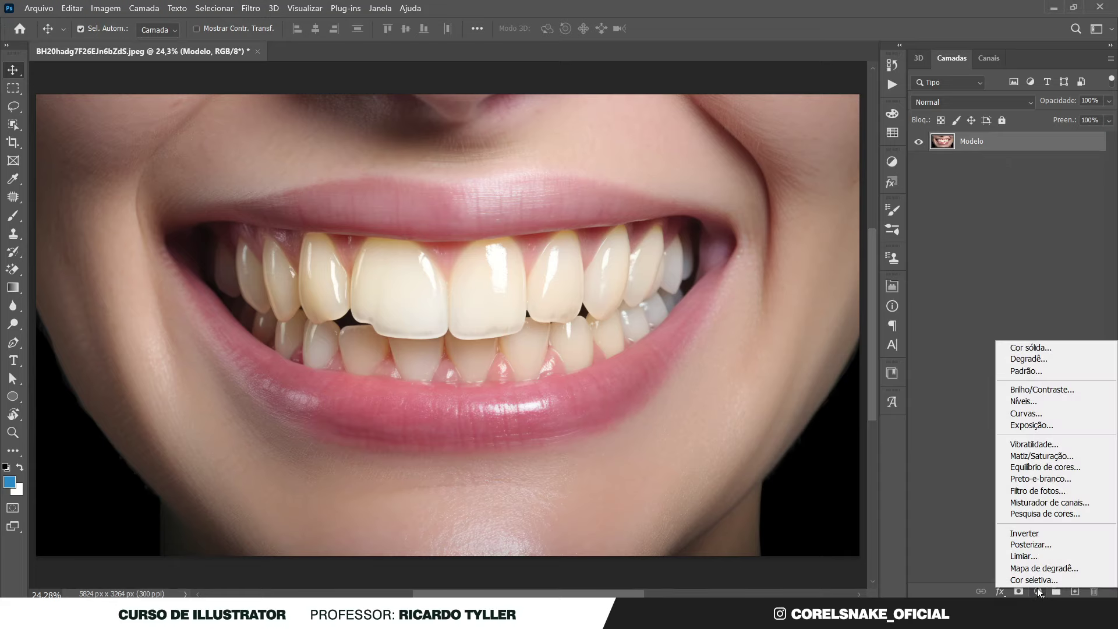
click(1044, 456)
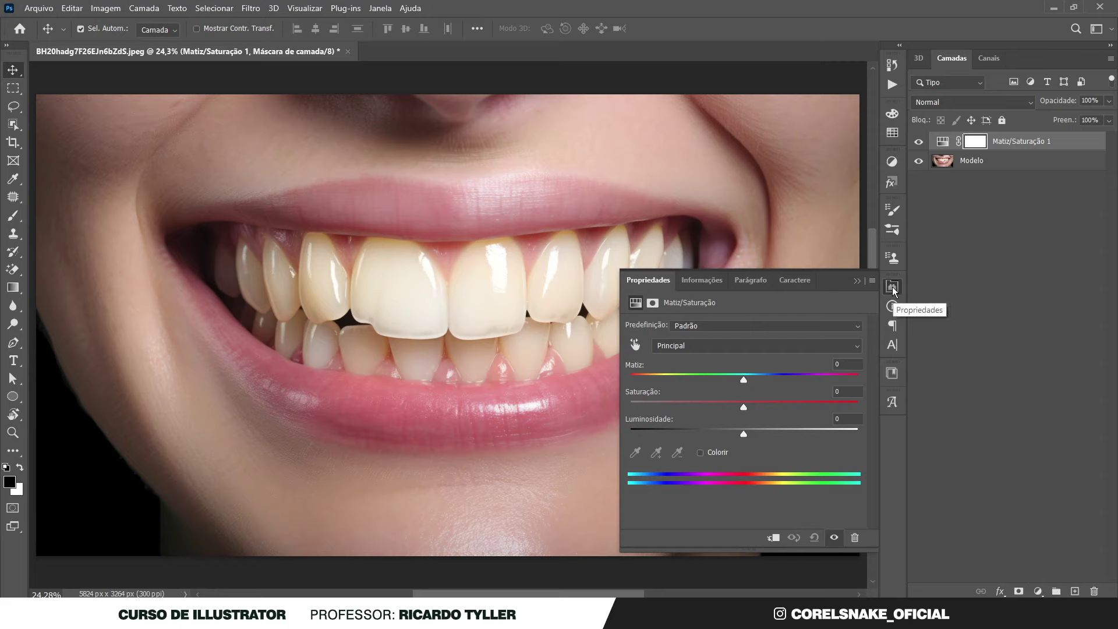
click(691, 326)
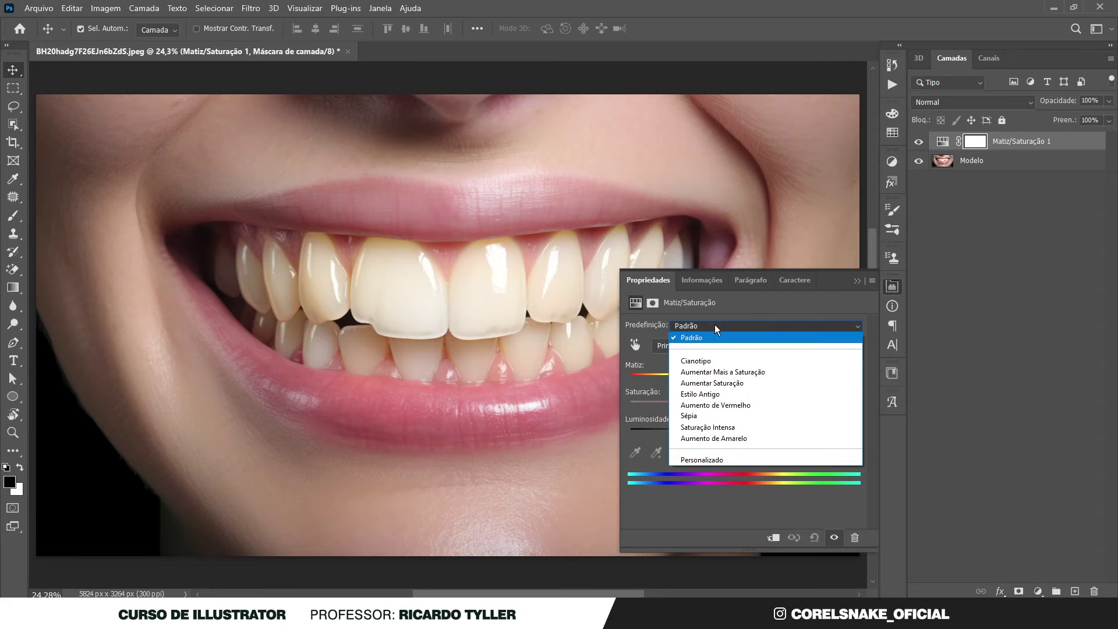
click(696, 326)
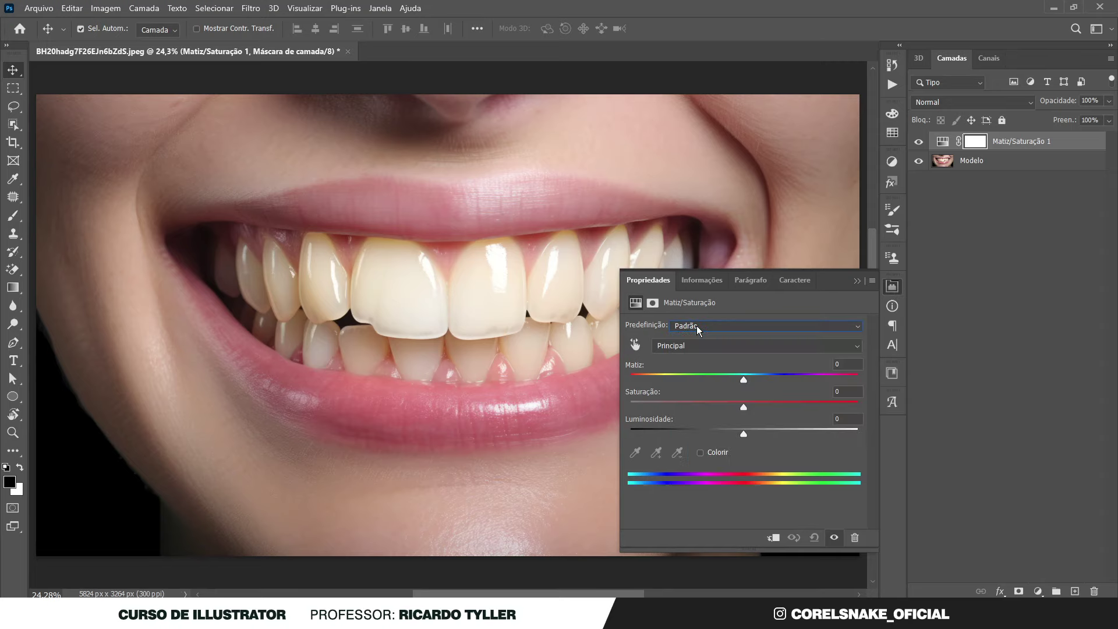
click(636, 345)
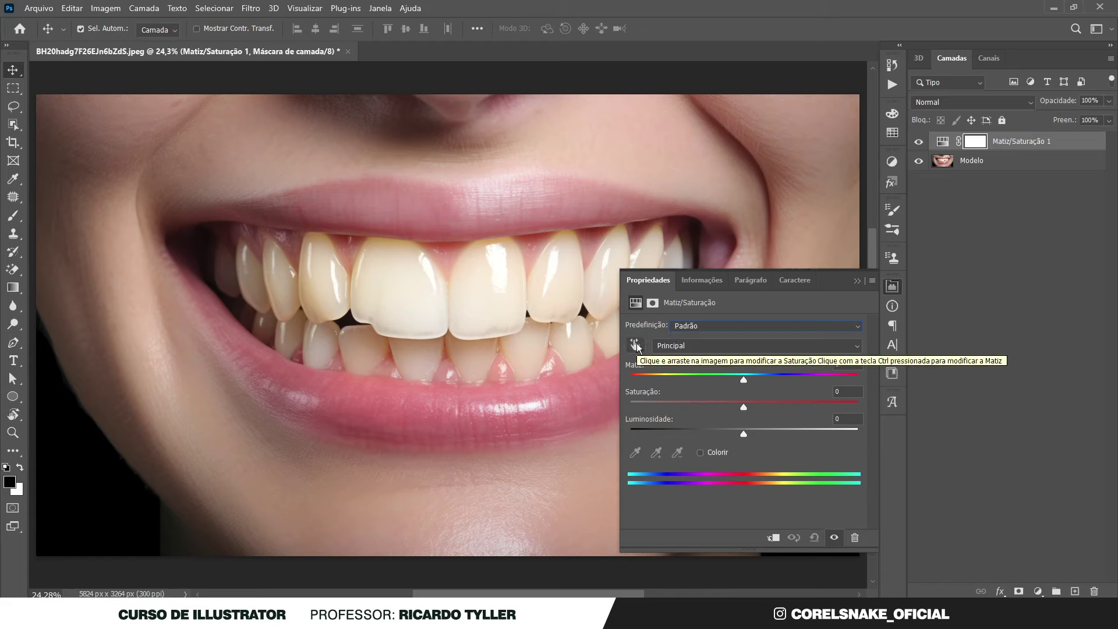
click(681, 348)
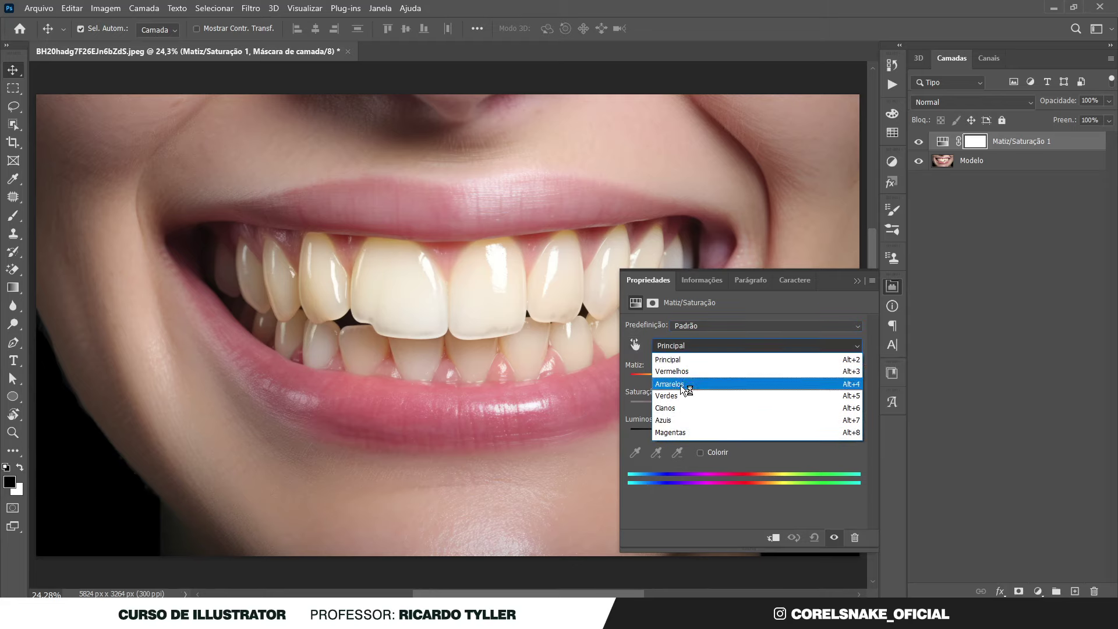
click(681, 359)
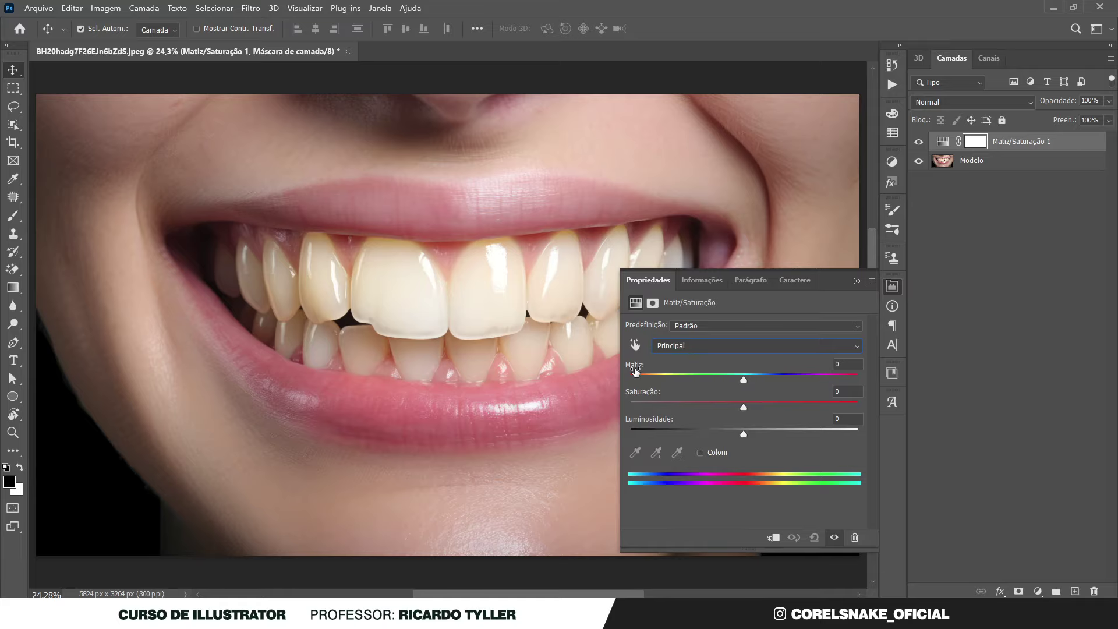
mouse_move(743, 380)
mouse_down()
mouse_move(819, 380)
mouse_move(713, 380)
mouse_up()
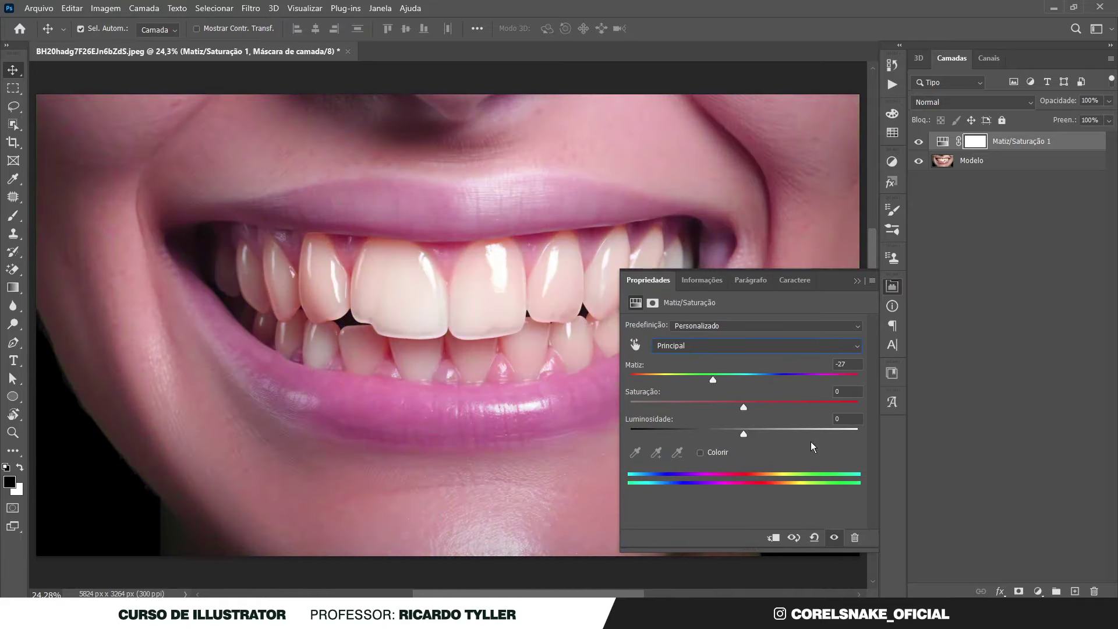
click(814, 536)
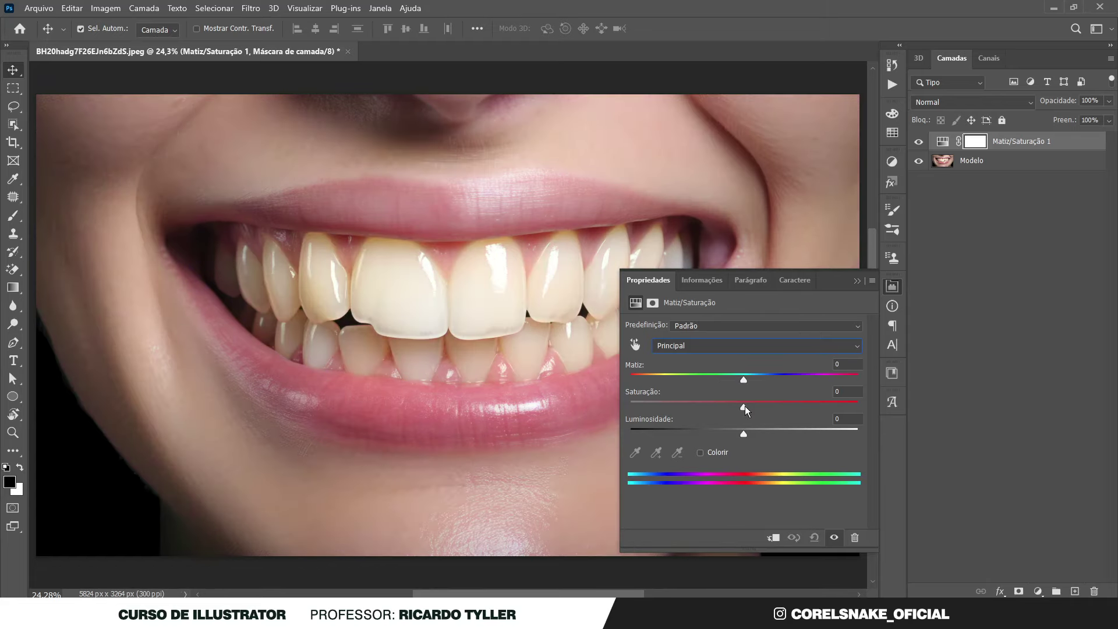
mouse_move(745, 407)
mouse_down()
mouse_move(845, 407)
mouse_move(634, 408)
mouse_up()
click(814, 537)
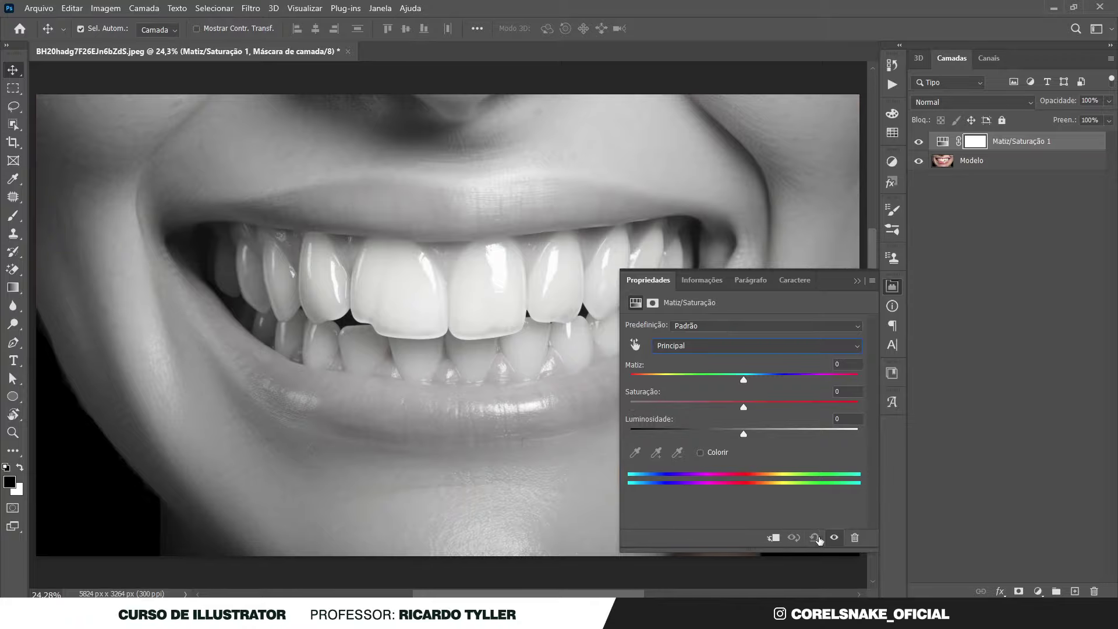
mouse_move(744, 434)
mouse_down()
mouse_move(633, 432)
mouse_move(853, 432)
mouse_up()
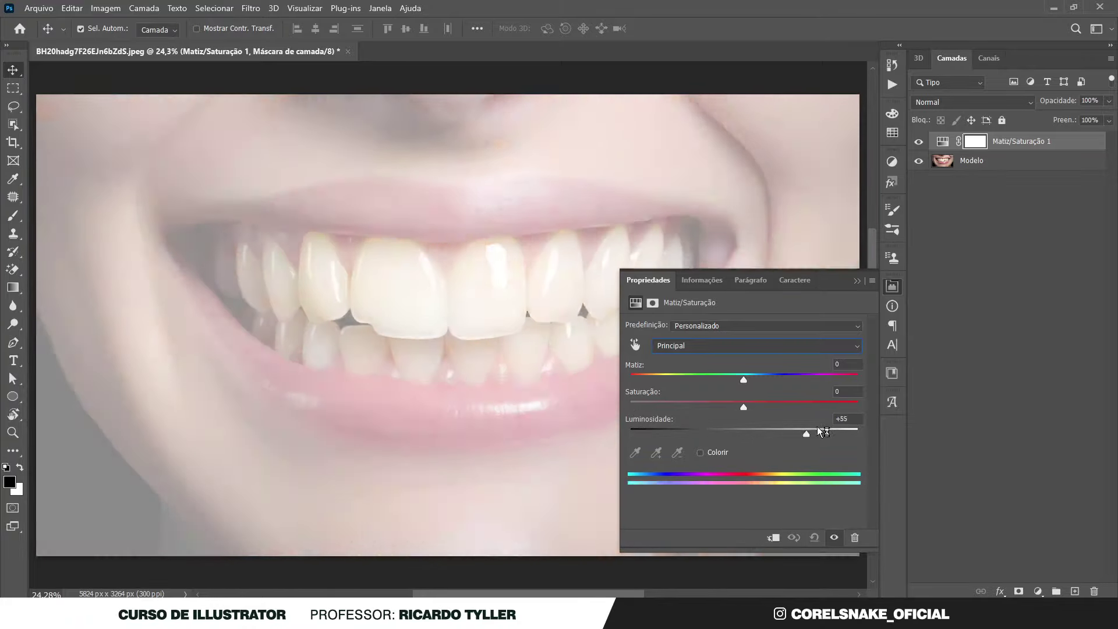
click(815, 537)
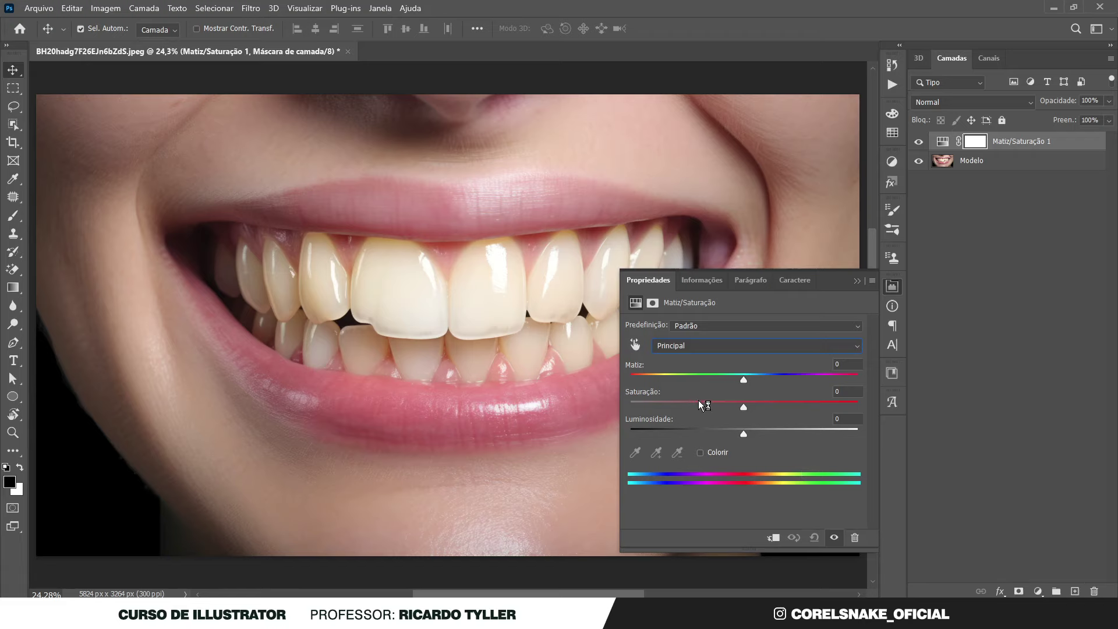
click(635, 347)
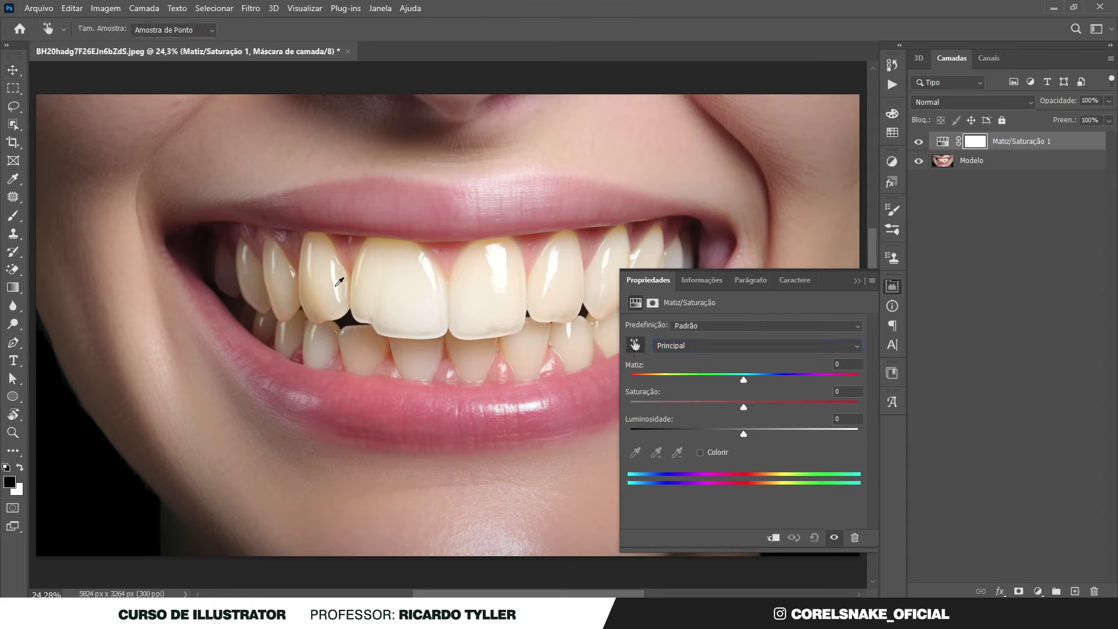
Sample a yellowed tooth so the Hue/Saturation channel switches to Amarelos.
click(318, 293)
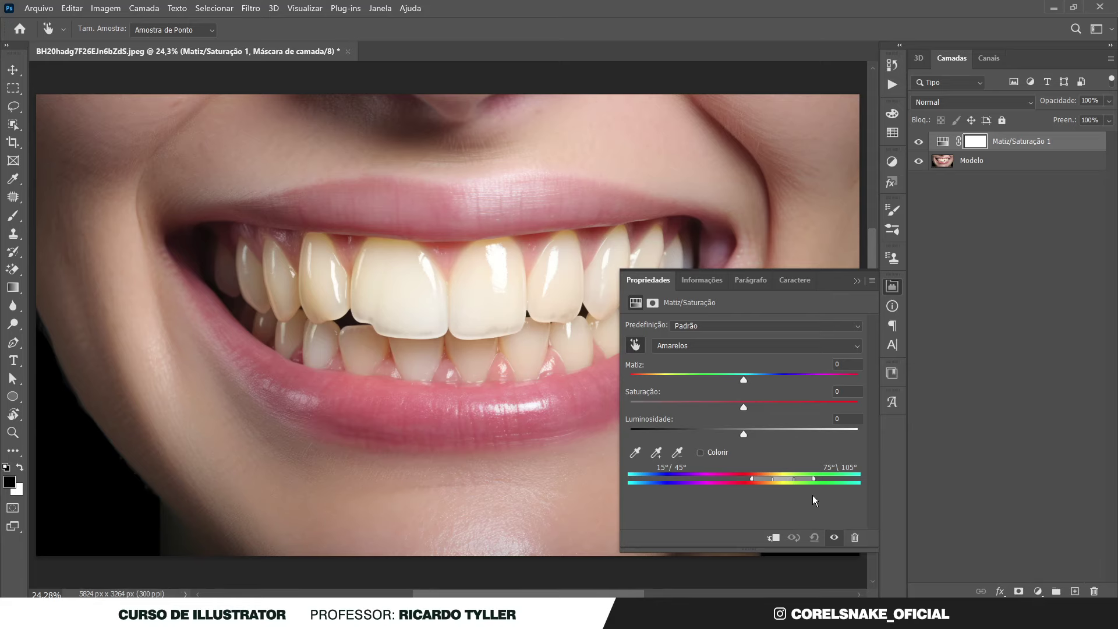
scroll(812, 493, up, 1)
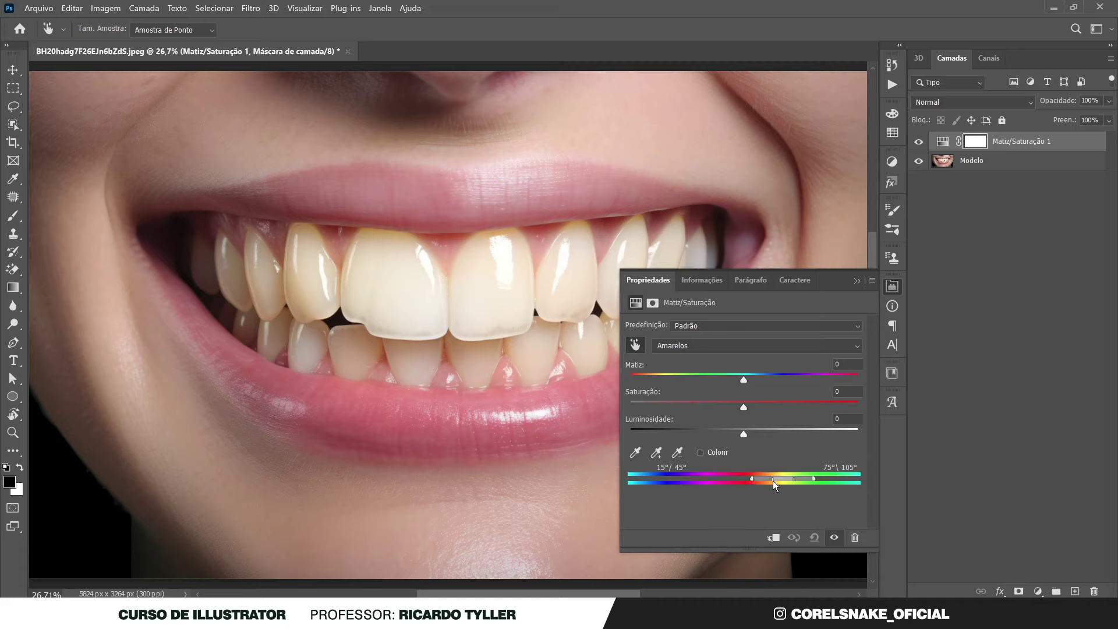
Set Amarelos to Saturation -100 and Lightness +100, widening the range to 8°/45°–75°\125°.
drag(745, 408, 623, 406)
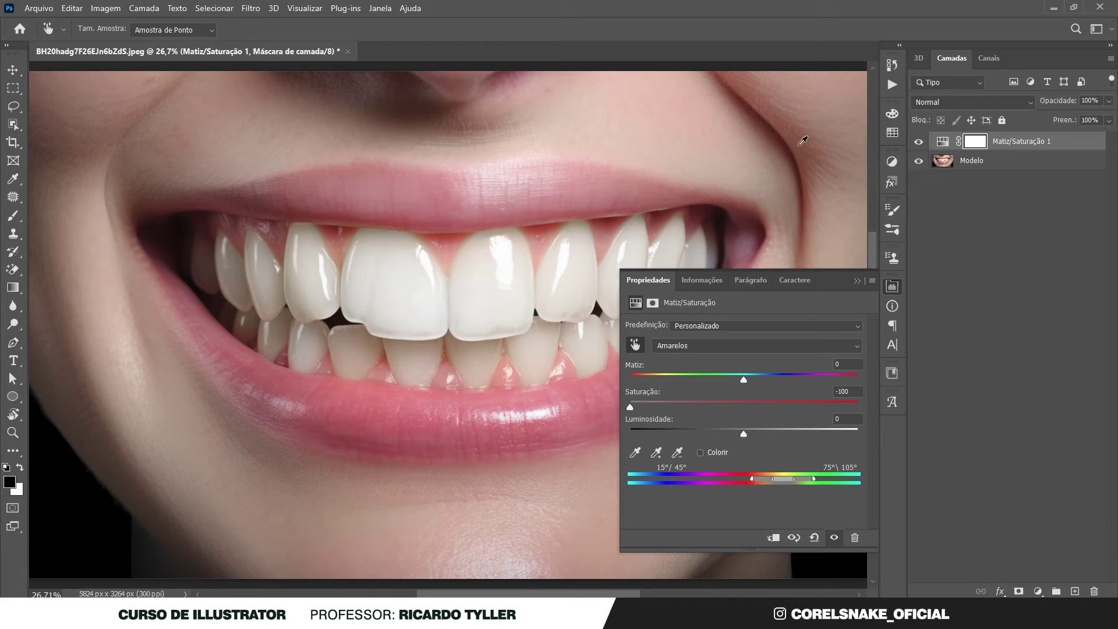
drag(757, 434, 837, 435)
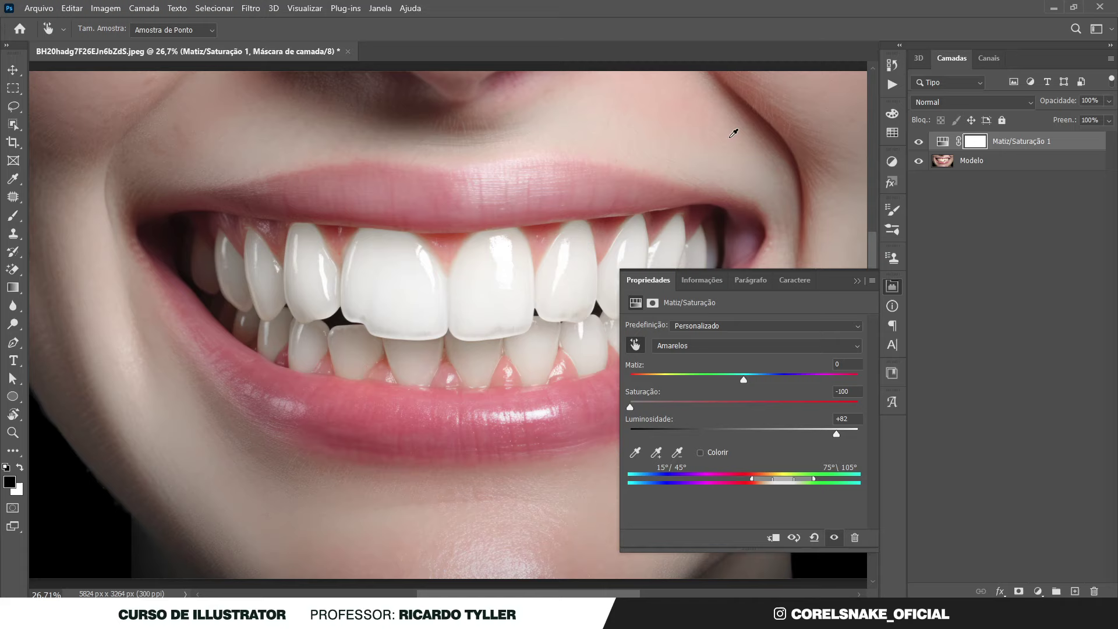
drag(837, 433, 857, 434)
drag(757, 478, 758, 479)
drag(752, 479, 751, 479)
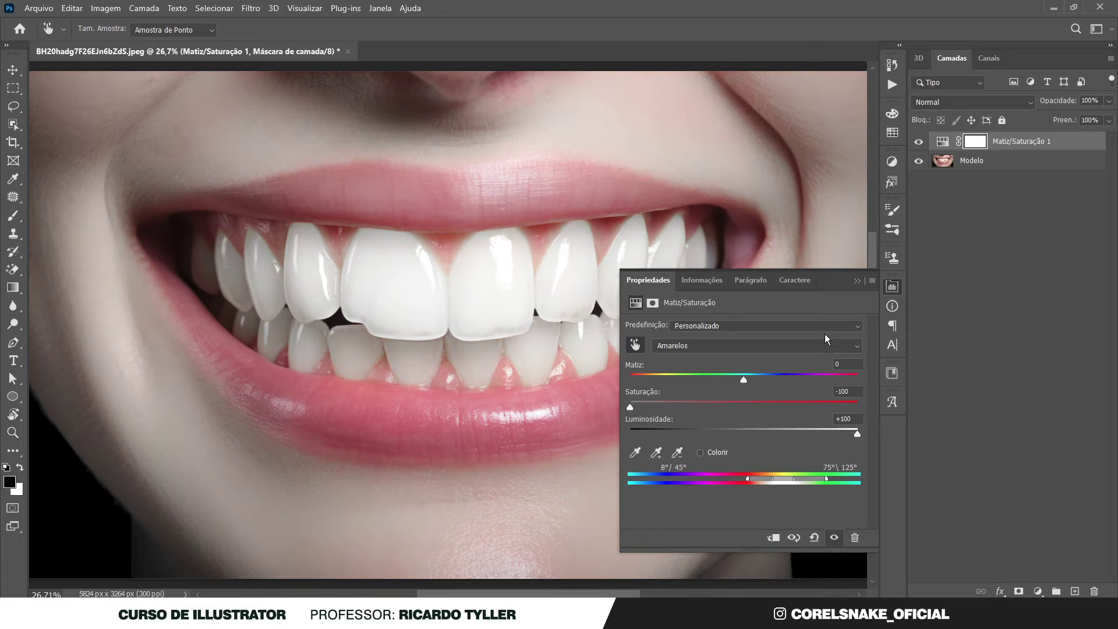
click(893, 287)
Toggle Matiz/Saturação 1 to compare before and after, leaving it hidden.
scroll(431, 296, down, 2)
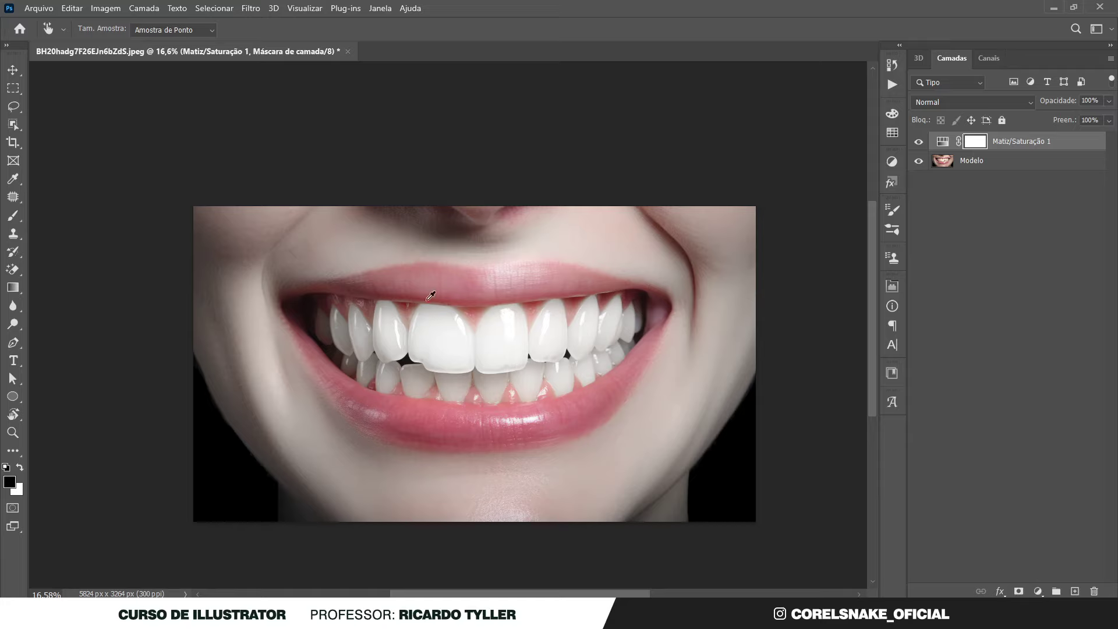
click(12, 70)
scroll(416, 322, up, 1)
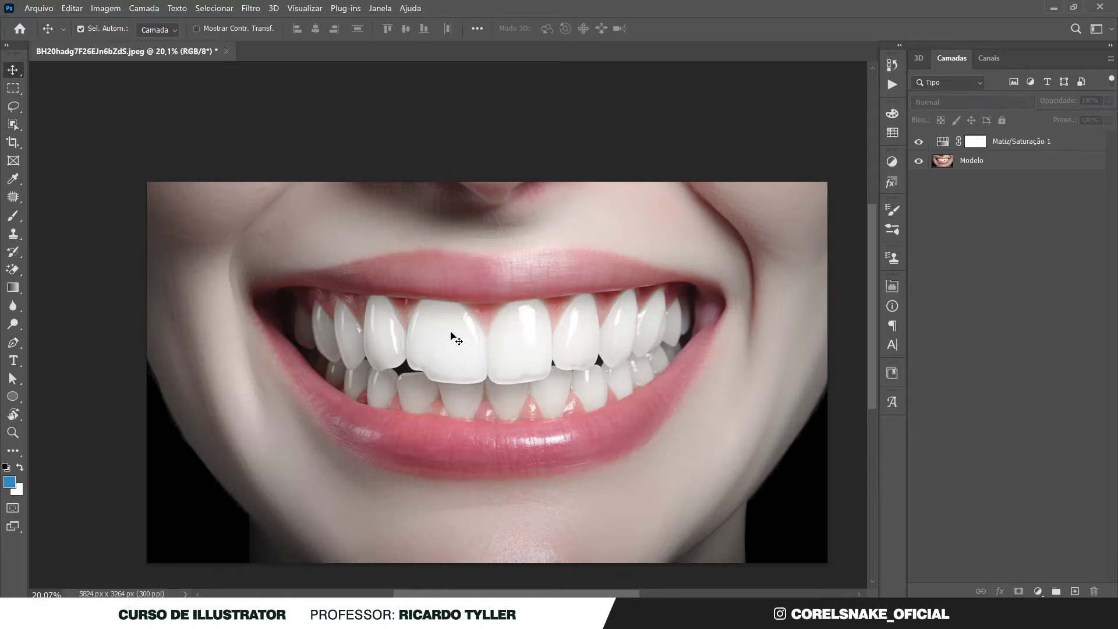
click(918, 143)
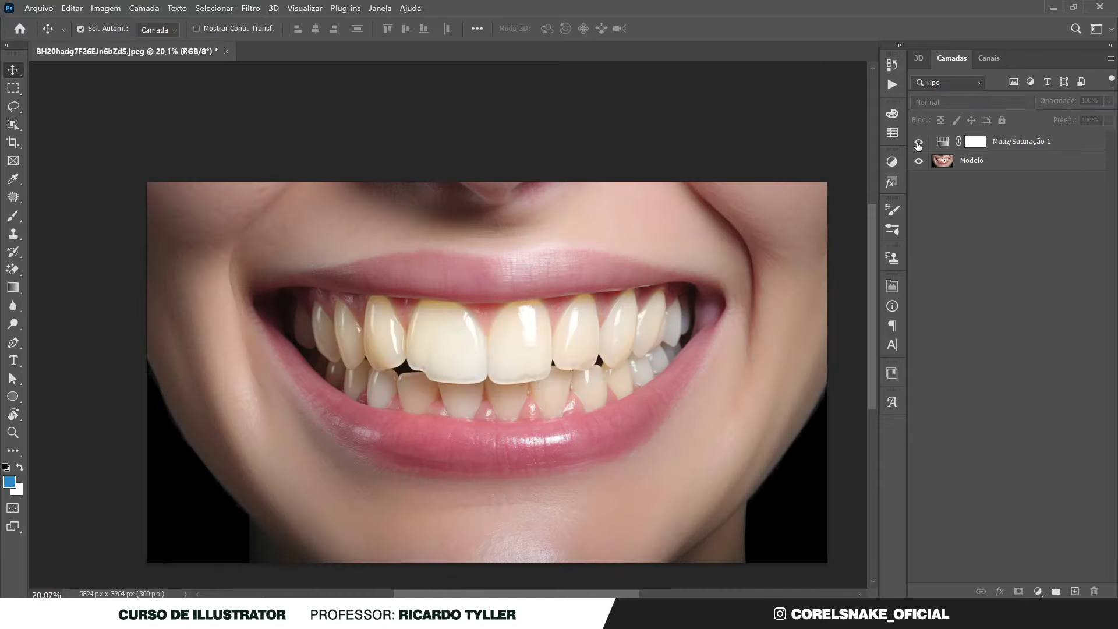
click(919, 142)
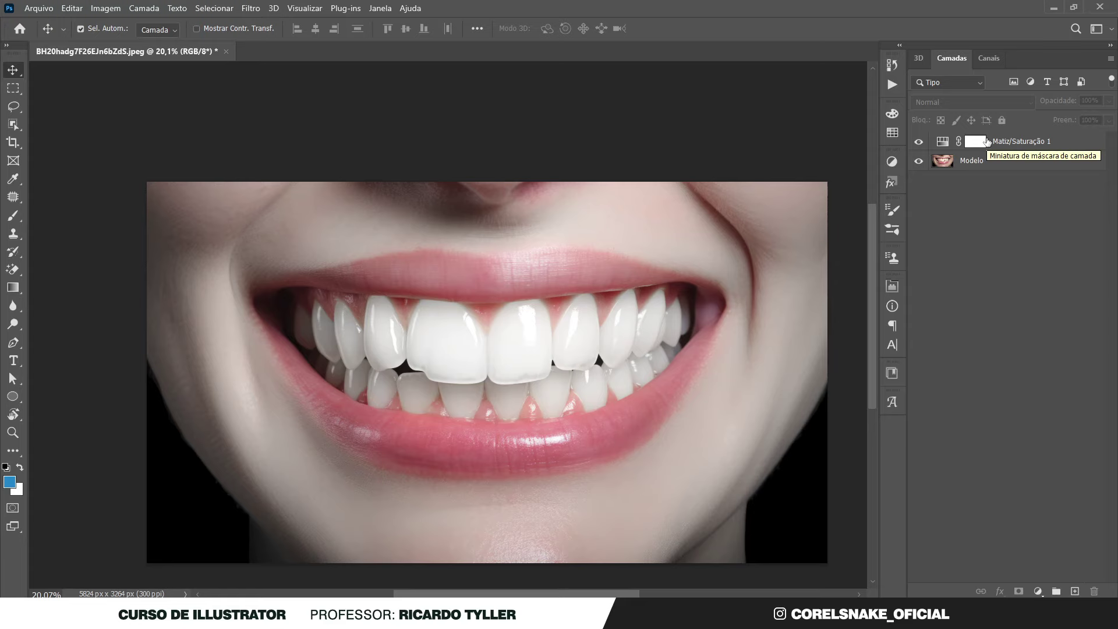
click(919, 141)
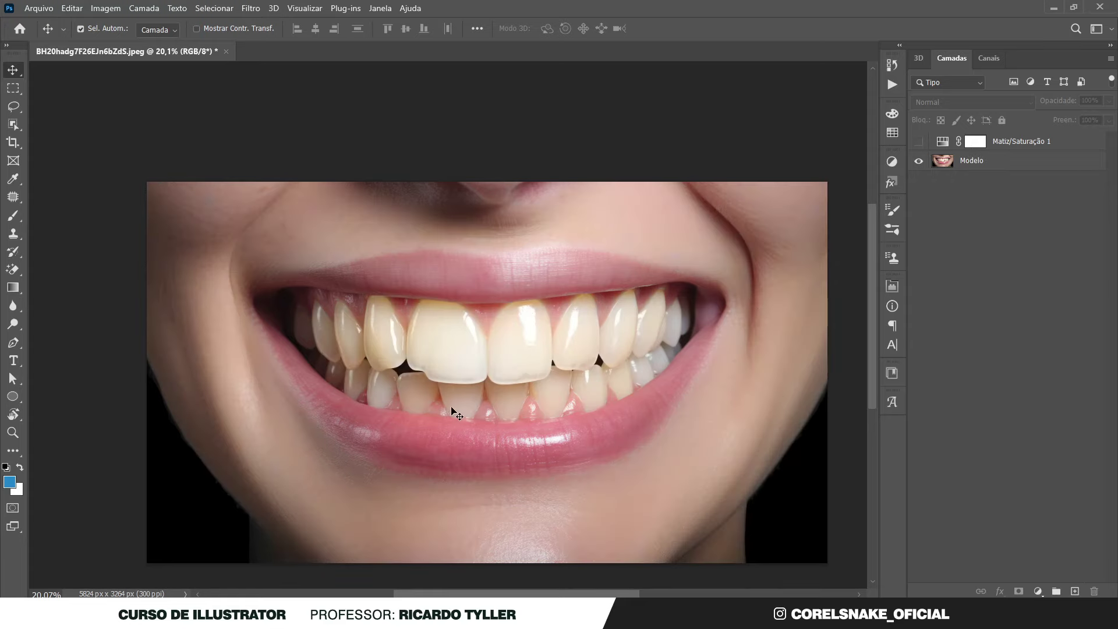
scroll(447, 370, up, 2)
scroll(446, 370, up, 2)
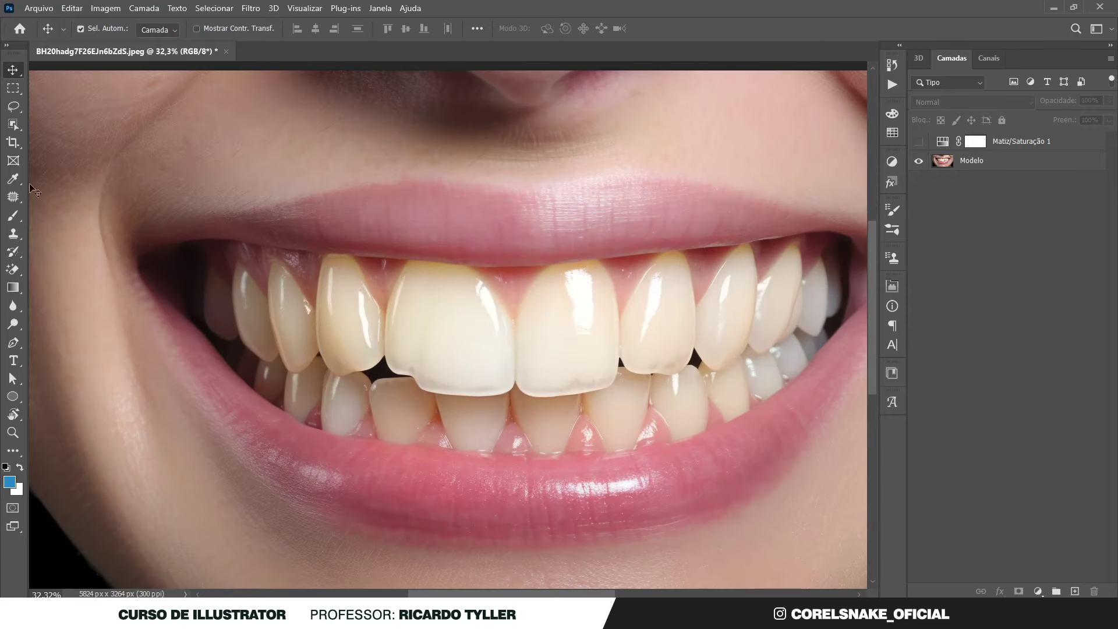
scroll(43, 198, down, 1)
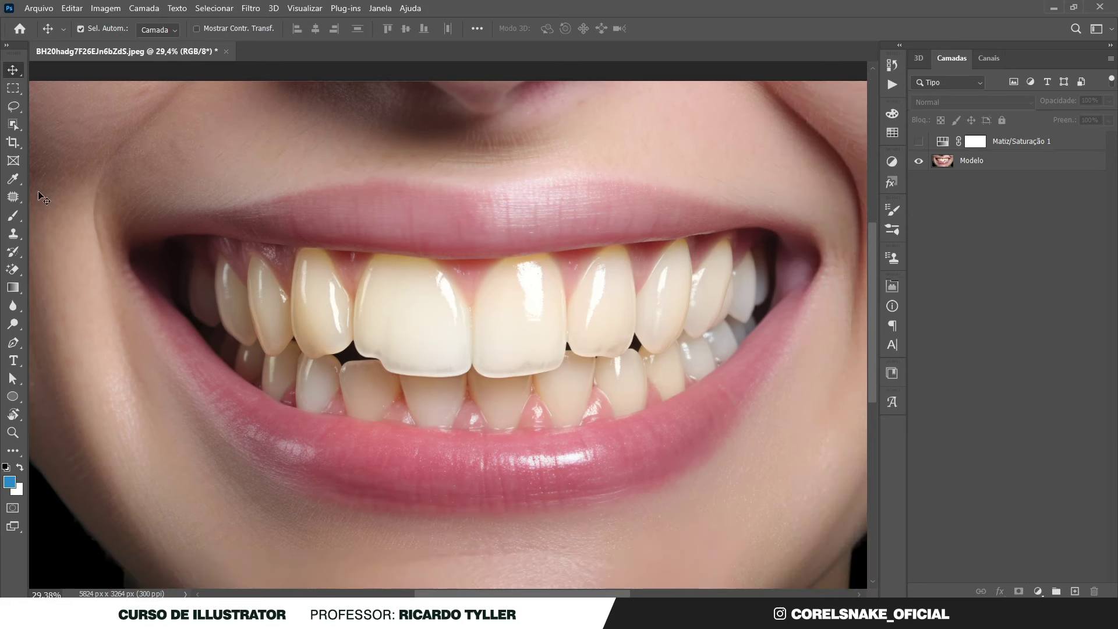
scroll(349, 265, up, 1)
click(13, 106)
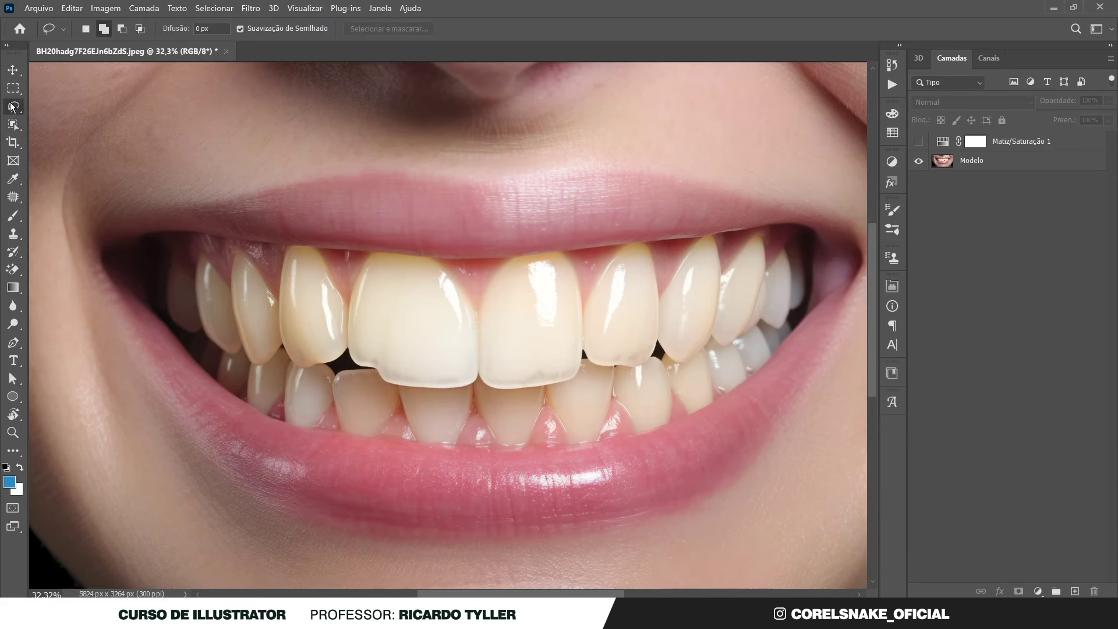
Trace a Magnetic Lasso outline around the upper teeth on the Modelo layer.
right_click(12, 106)
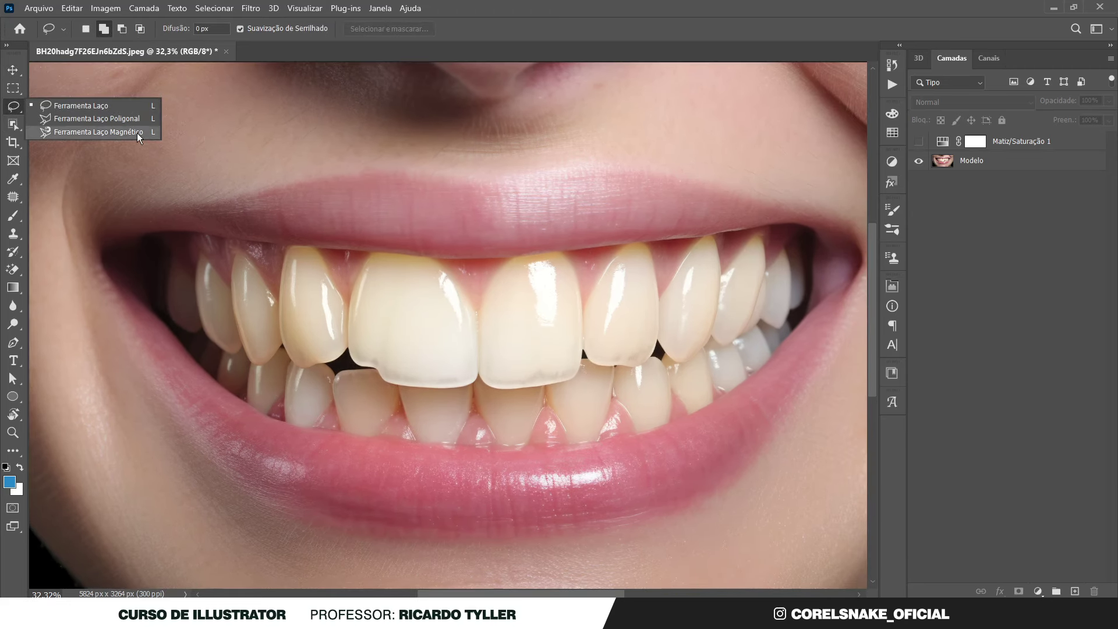
click(98, 132)
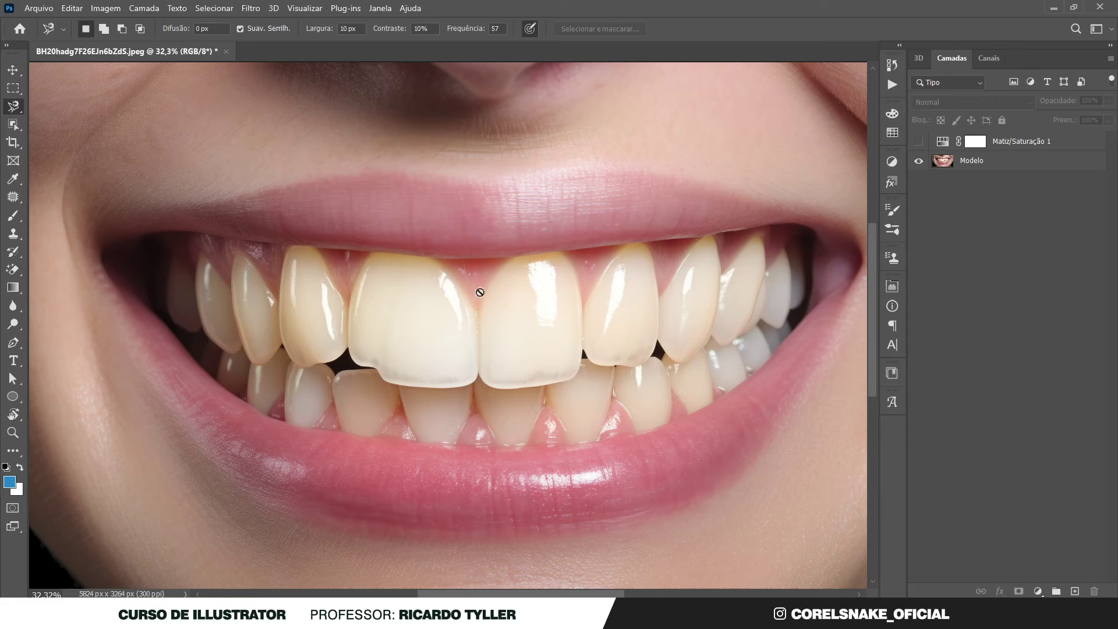
click(956, 169)
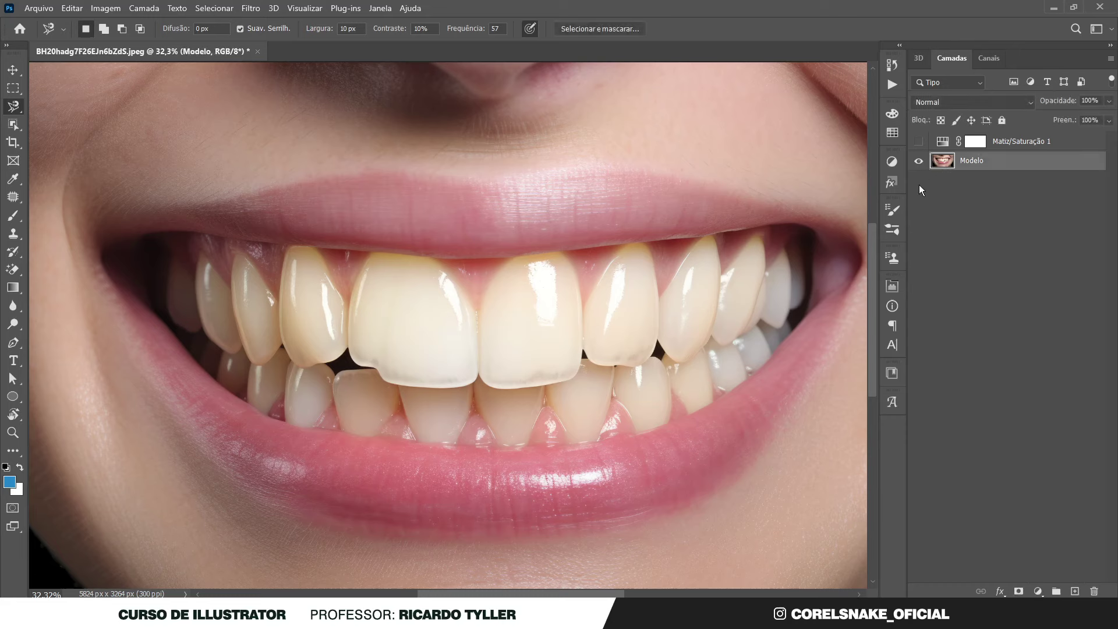
click(199, 332)
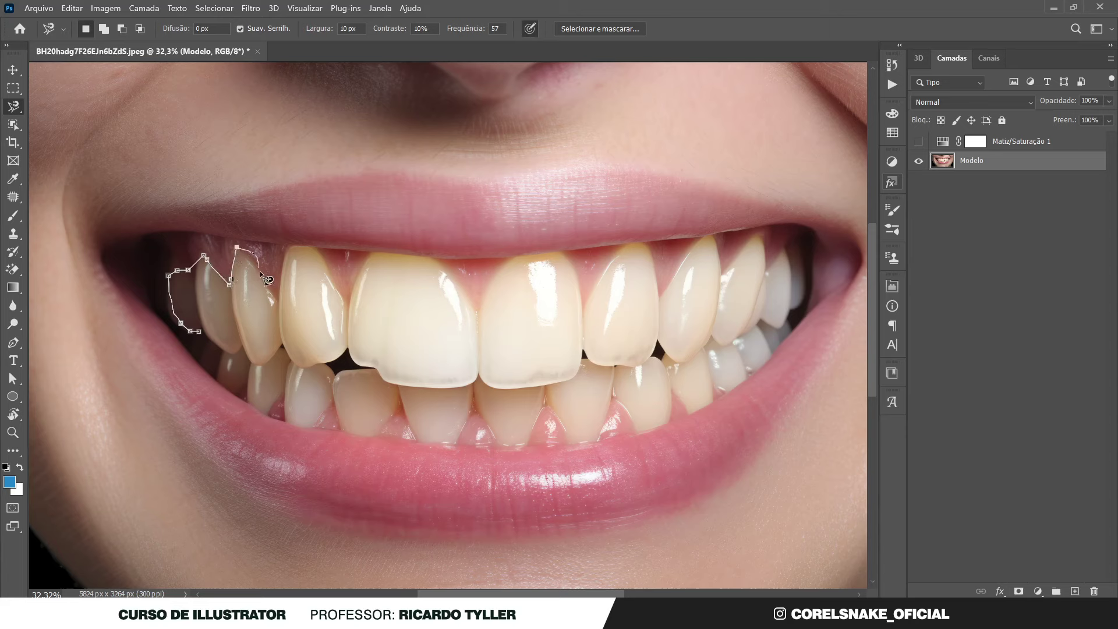
click(277, 303)
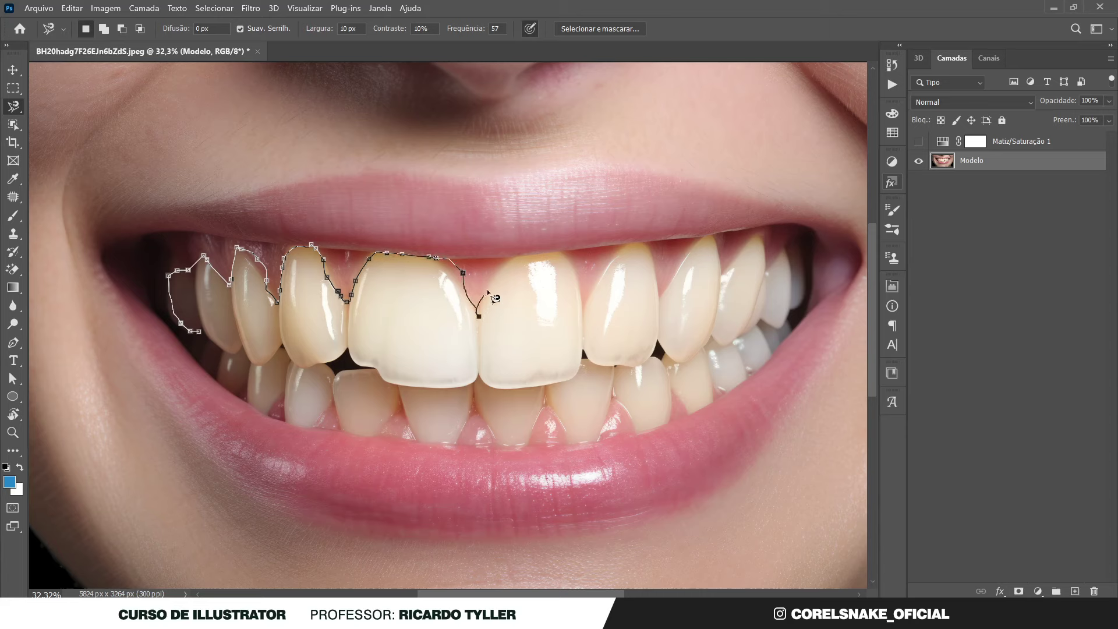
double_click(569, 257)
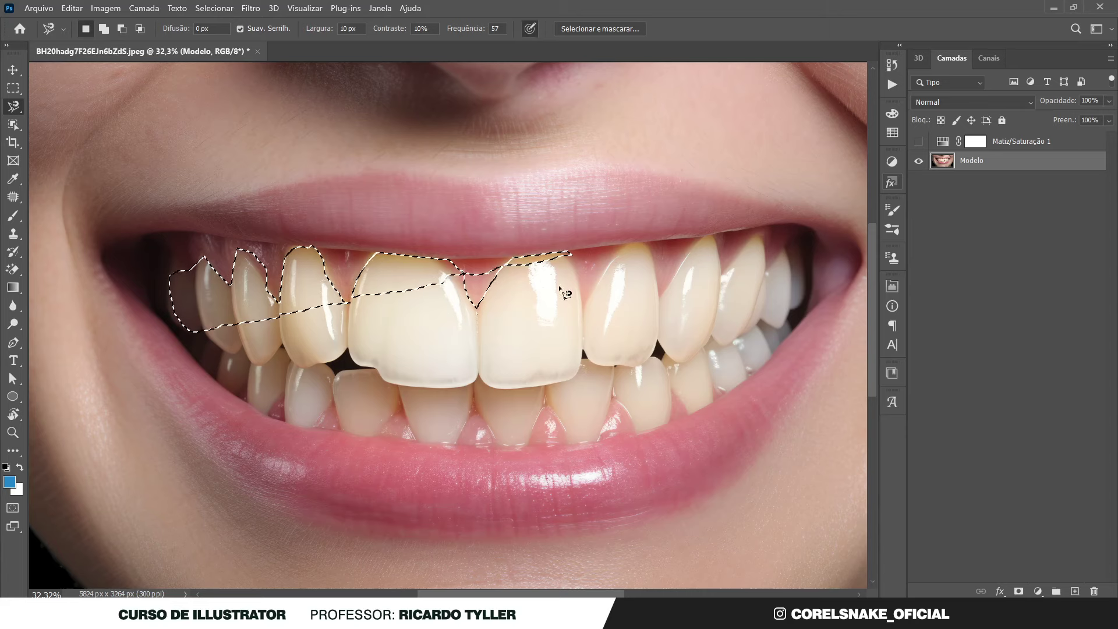
Deselect the traced outline and switch to the Quick Selection tool.
key(ctrl+d)
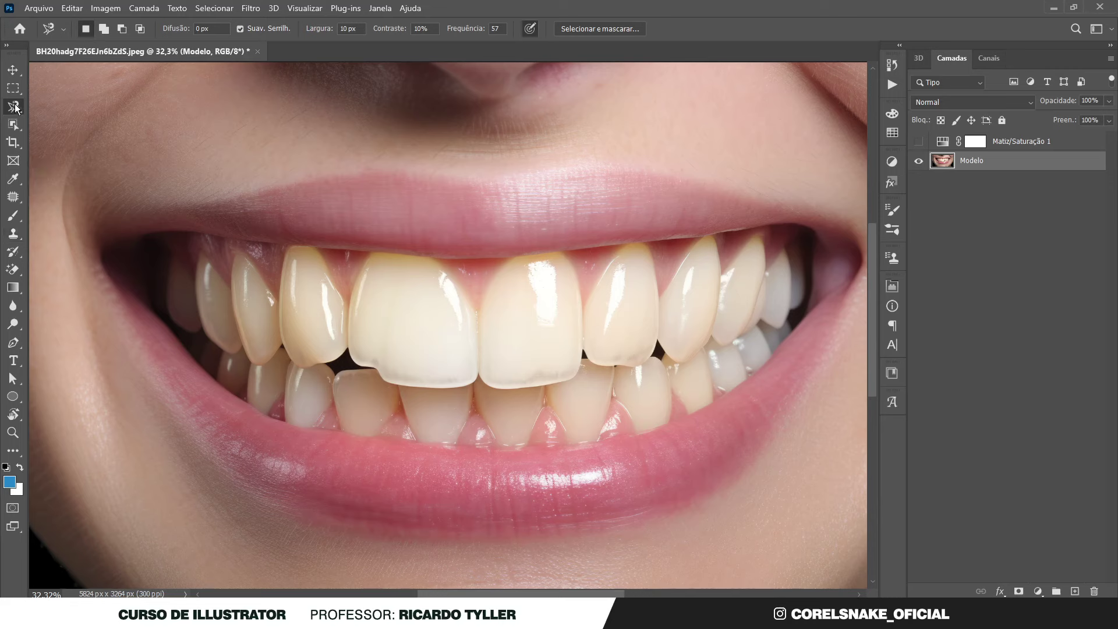
right_click(13, 106)
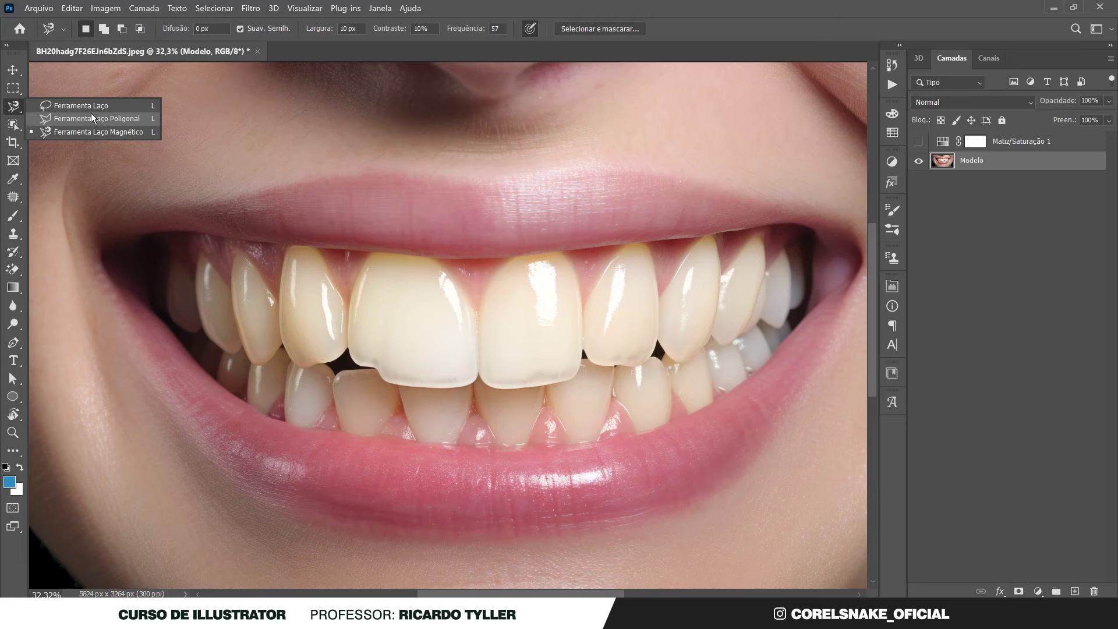
click(41, 132)
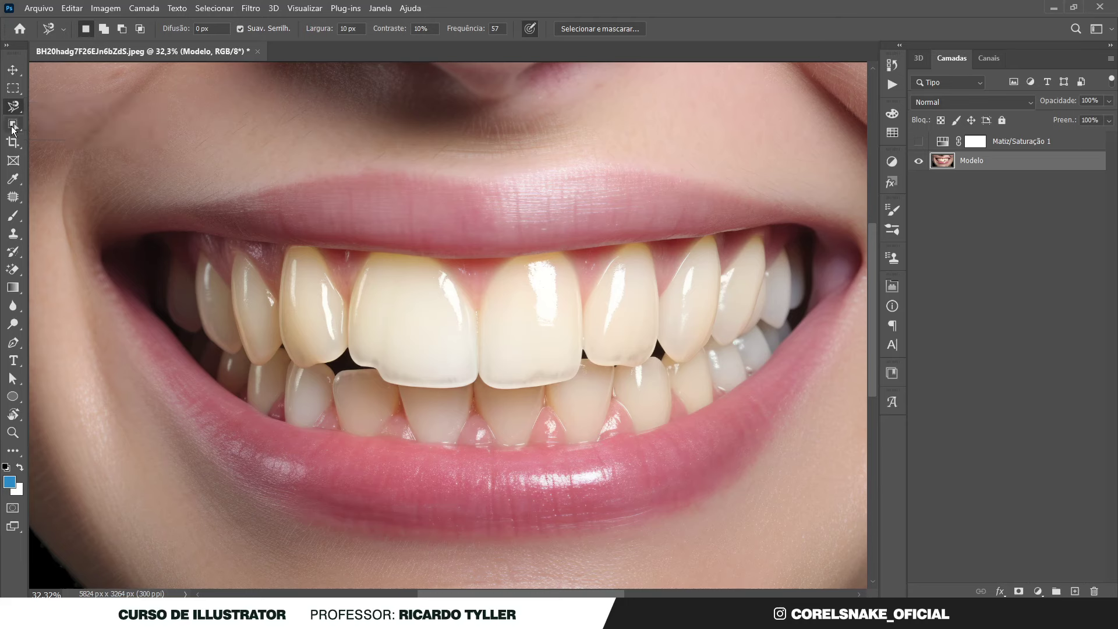
right_click(12, 128)
click(64, 133)
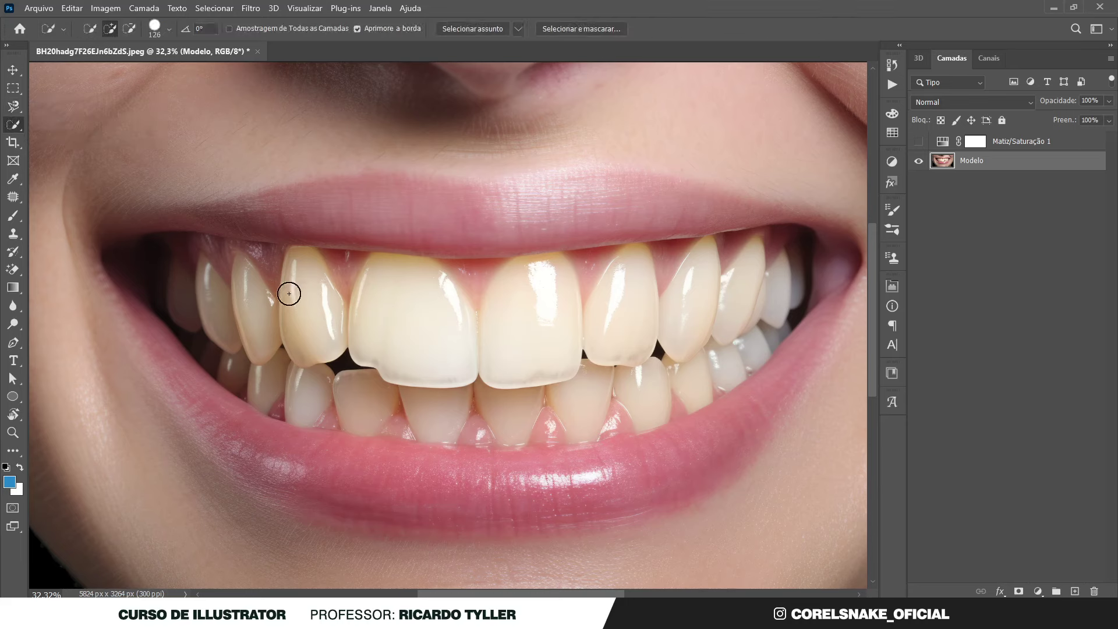
Paint a Quick Selection over the teeth and add a Matiz/Saturação 2 layer masked to it.
mouse_move(190, 295)
mouse_down()
mouse_move(421, 328)
mouse_move(777, 294)
mouse_move(431, 389)
mouse_move(305, 385)
mouse_move(672, 379)
mouse_move(514, 392)
mouse_up()
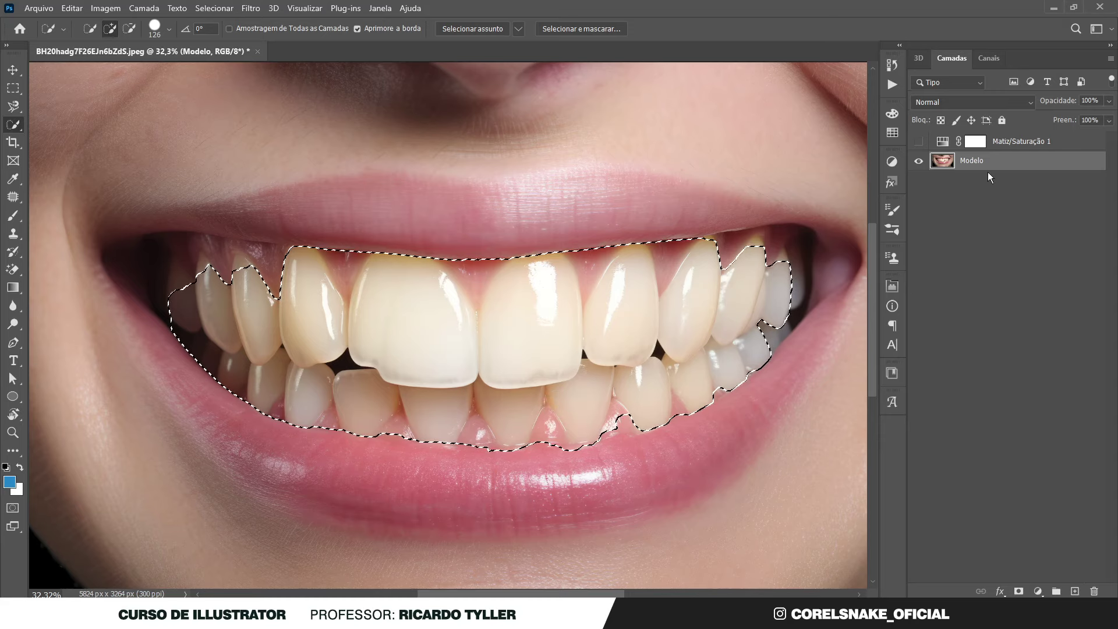
click(1038, 591)
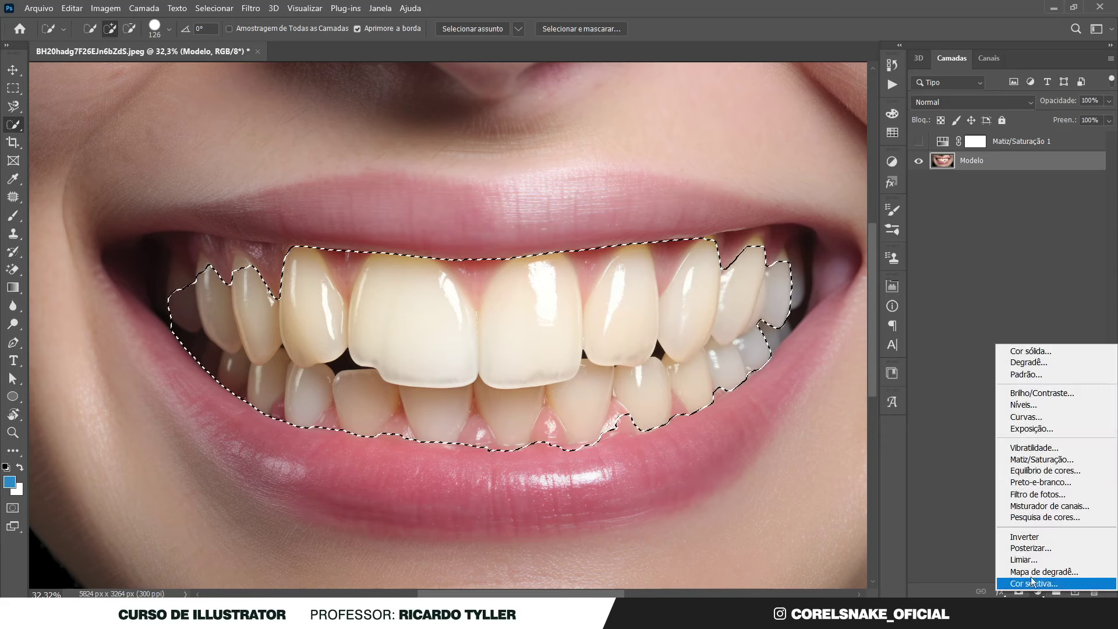
click(1018, 459)
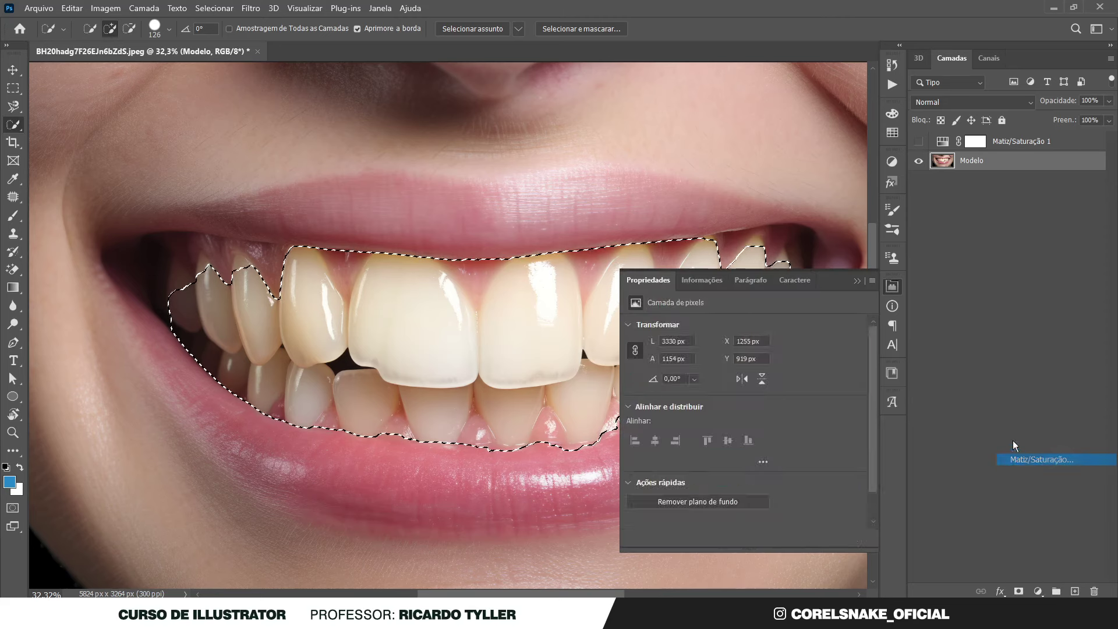
click(892, 286)
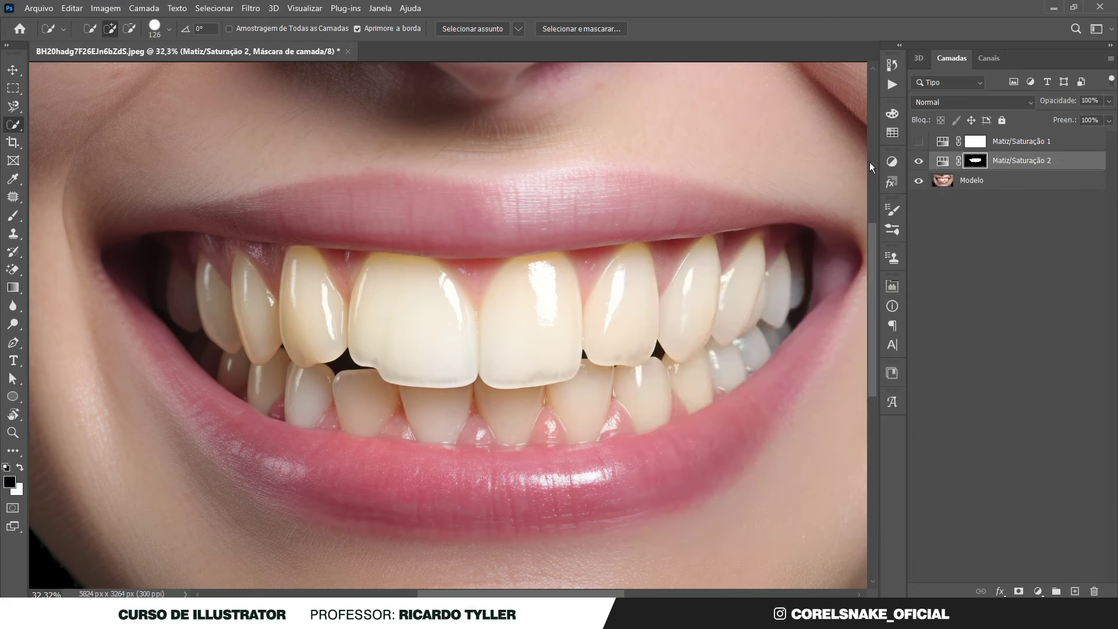
Shift Matiz/Saturação 2's hue to +70, tinting the teeth green.
double_click(943, 161)
mouse_move(744, 377)
mouse_down()
mouse_move(806, 375)
mouse_move(786, 377)
mouse_up()
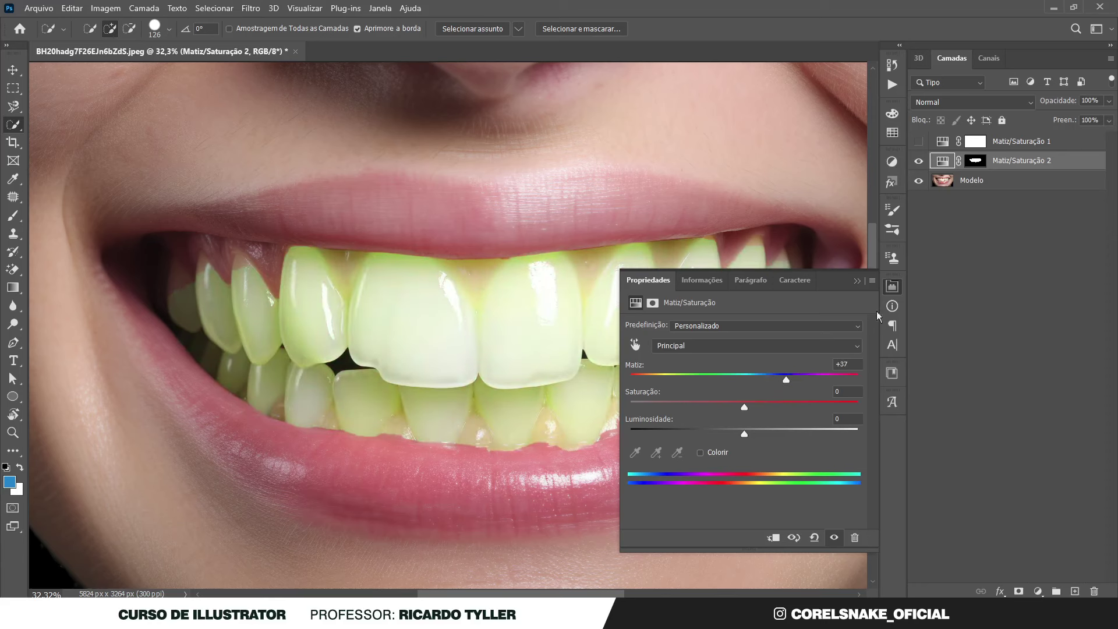
click(892, 286)
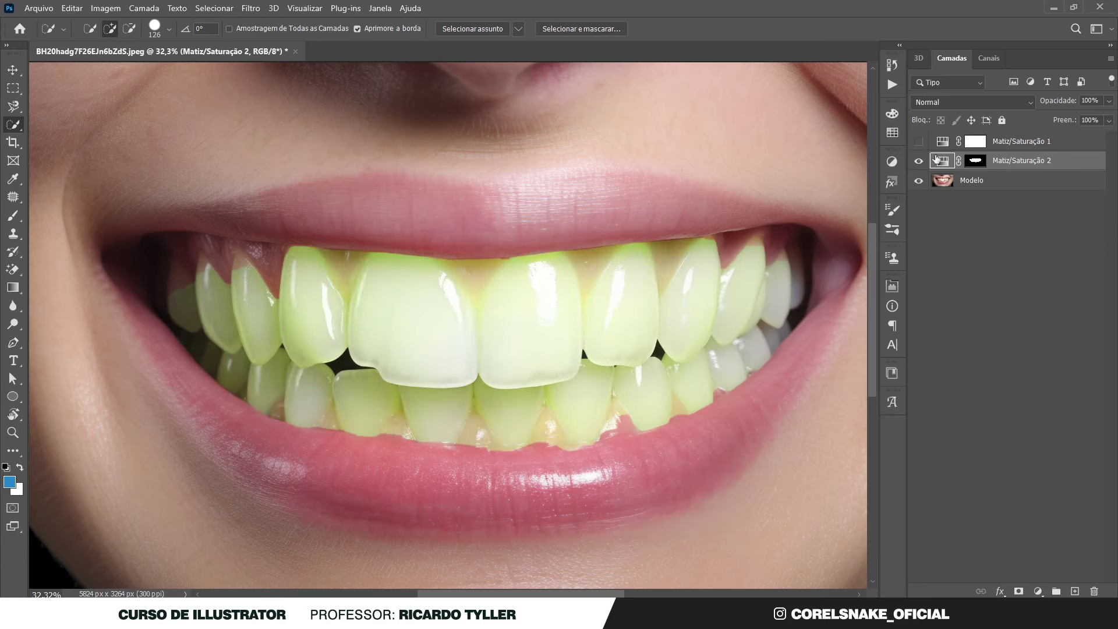
Delete Matiz/Saturação 2 and make Matiz/Saturação 1 visible again.
key(Delete)
click(918, 145)
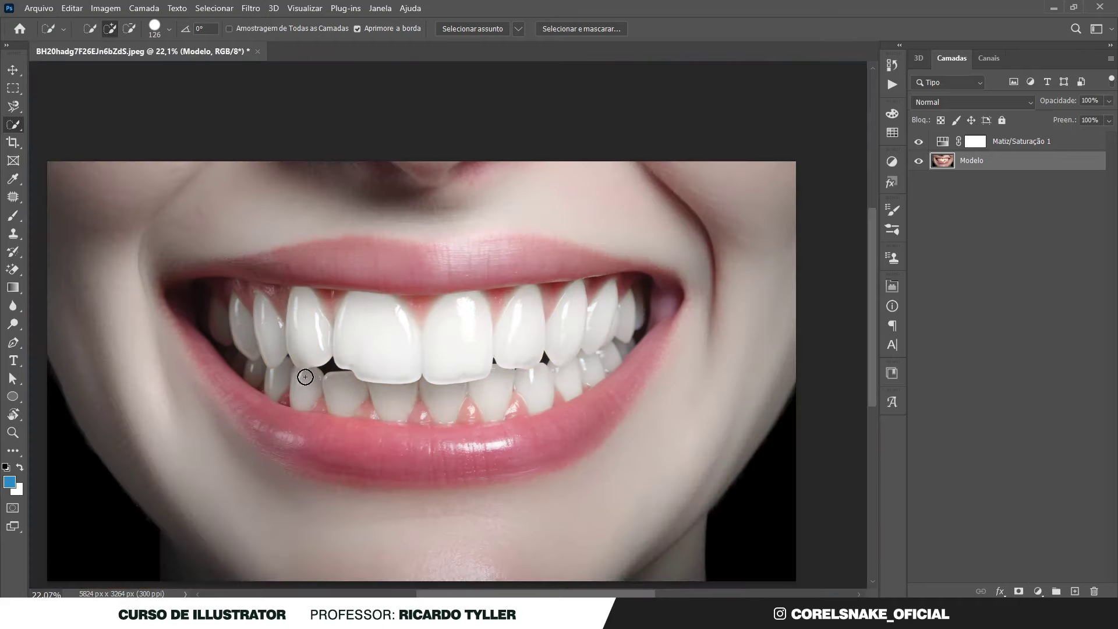
scroll(445, 357, down, 3)
scroll(456, 436, up, 2)
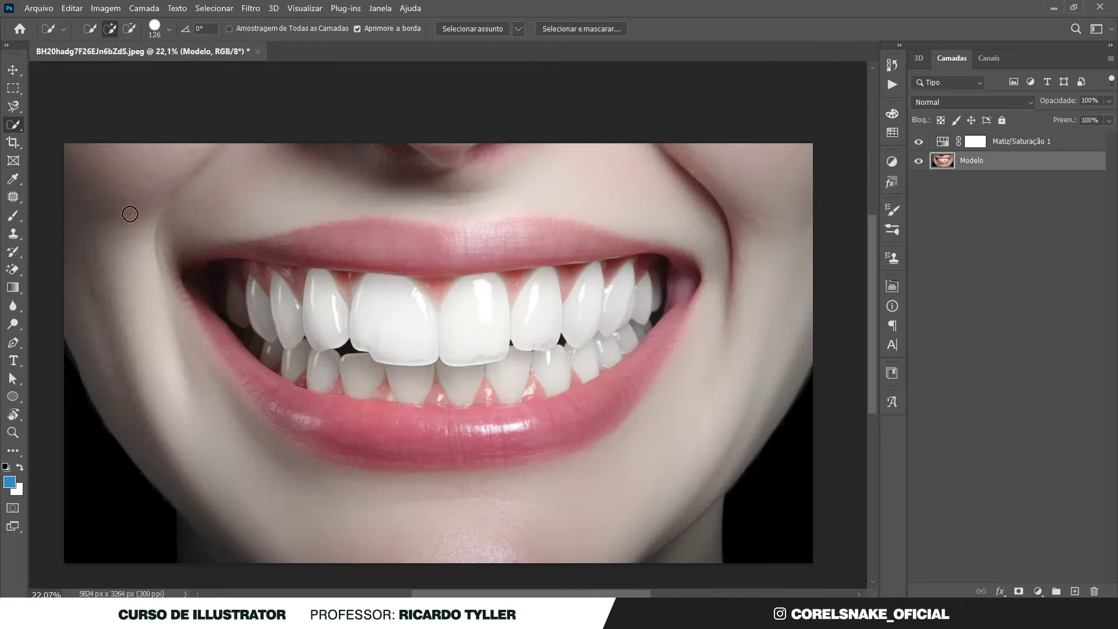
click(13, 70)
scroll(664, 230, down, 1)
scroll(664, 231, up, 1)
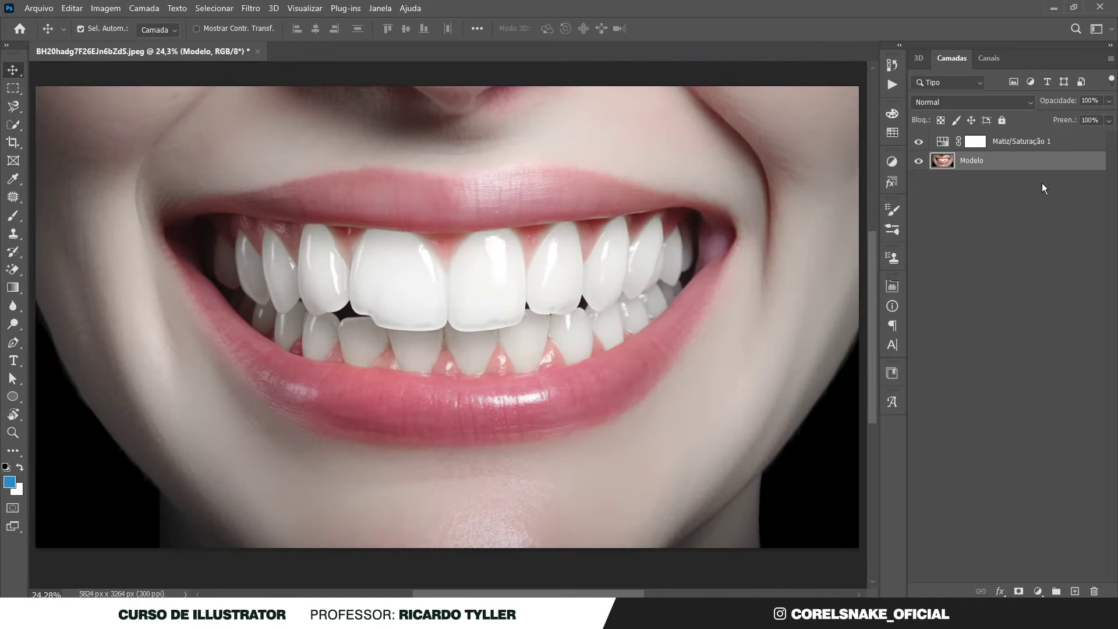
Invert the Matiz/Saturação 1 mask to black and set up a white Brush.
click(977, 142)
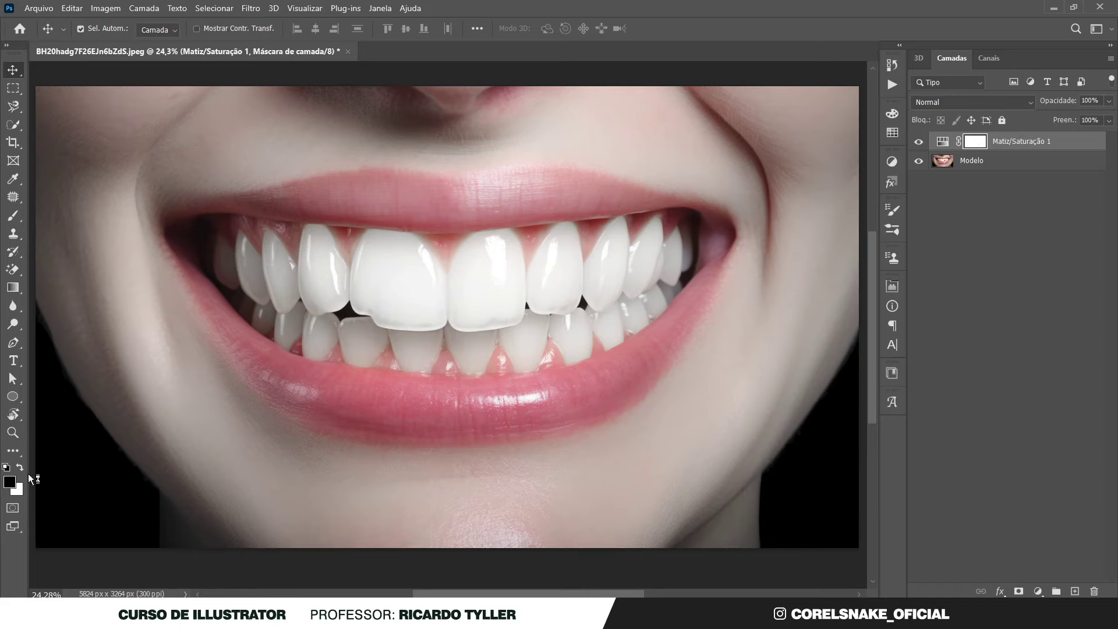
key(ctrl+i)
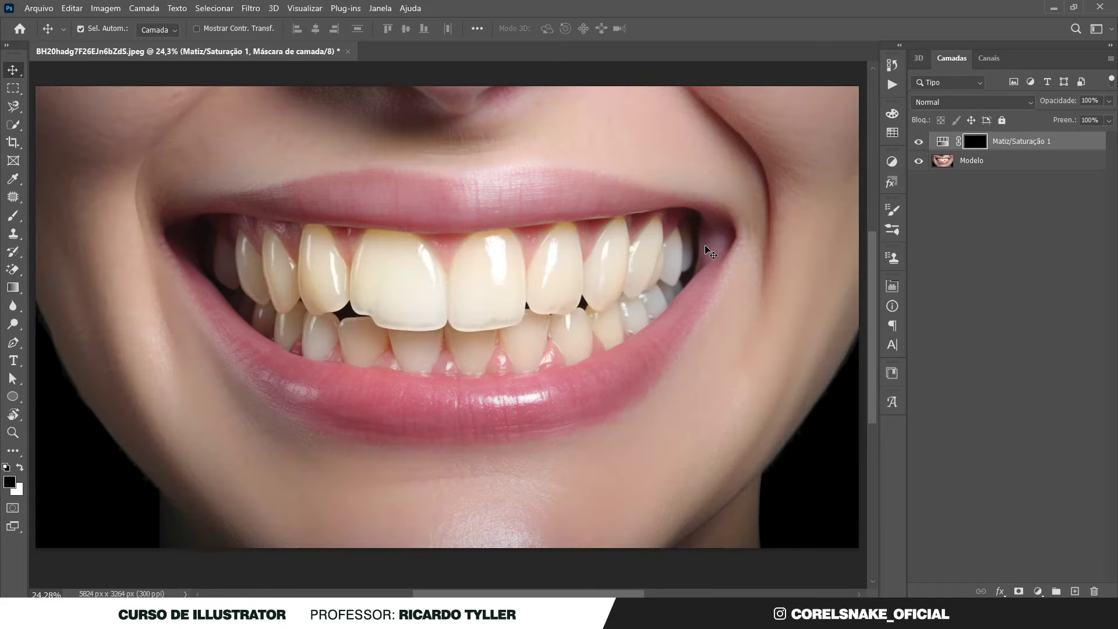
scroll(524, 349, down, 1)
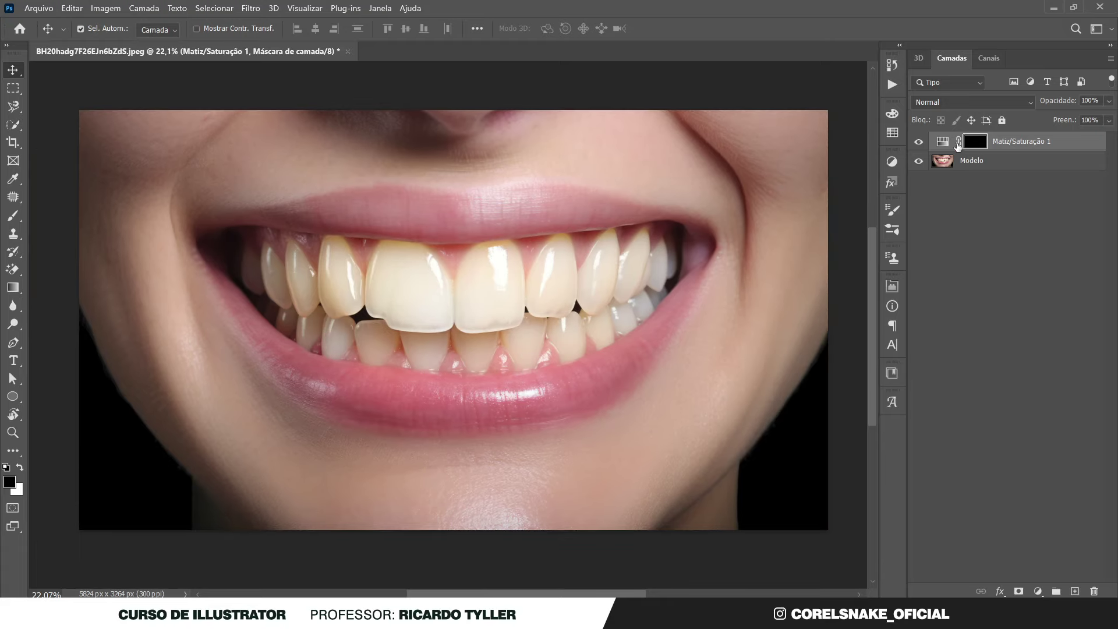
scroll(559, 344, down, 2)
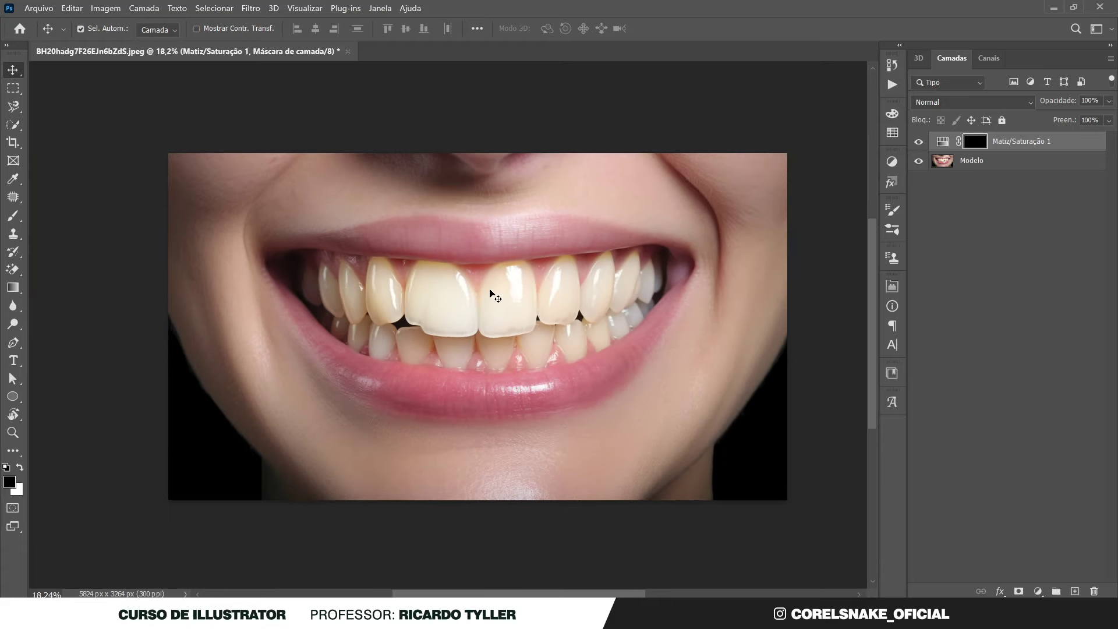
scroll(457, 325, up, 1)
scroll(462, 300, up, 1)
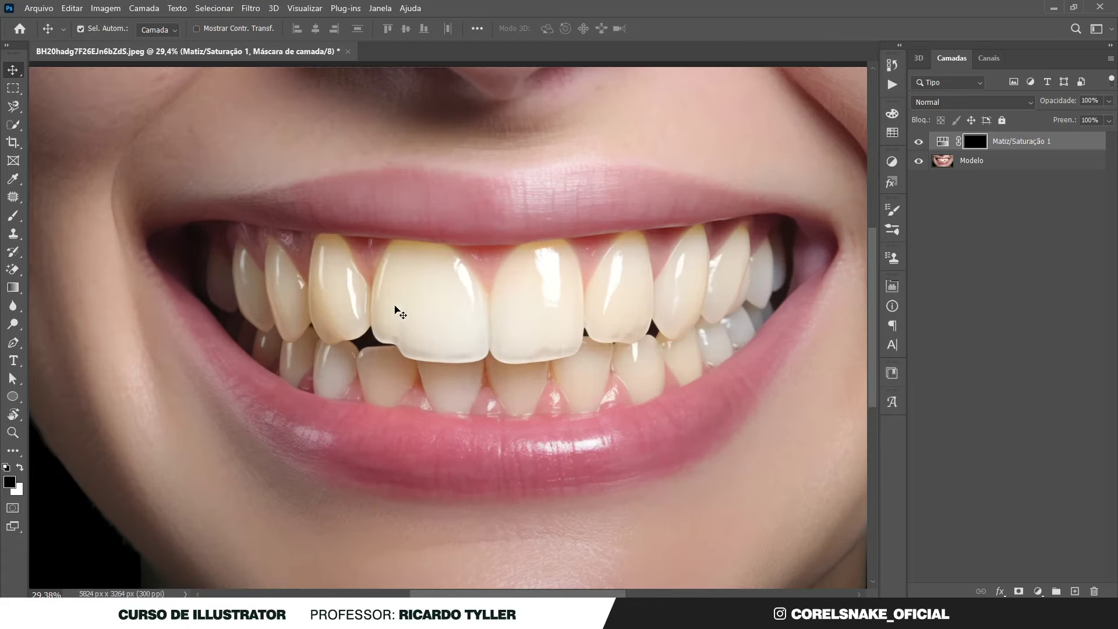
key(b)
key(x)
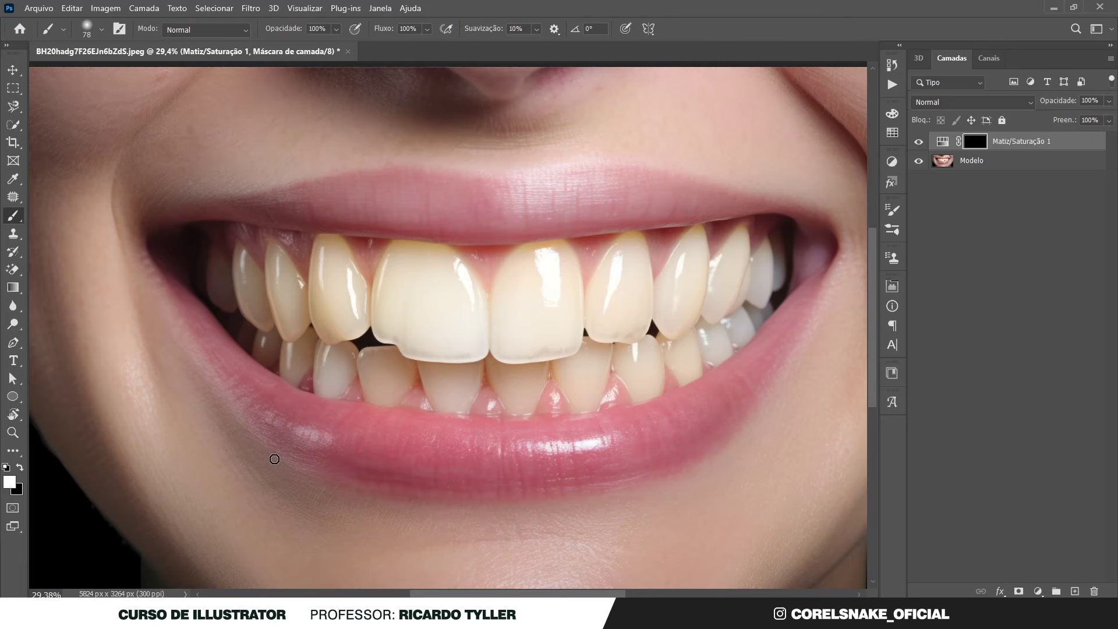
scroll(358, 370, up, 1)
scroll(437, 303, up, 1)
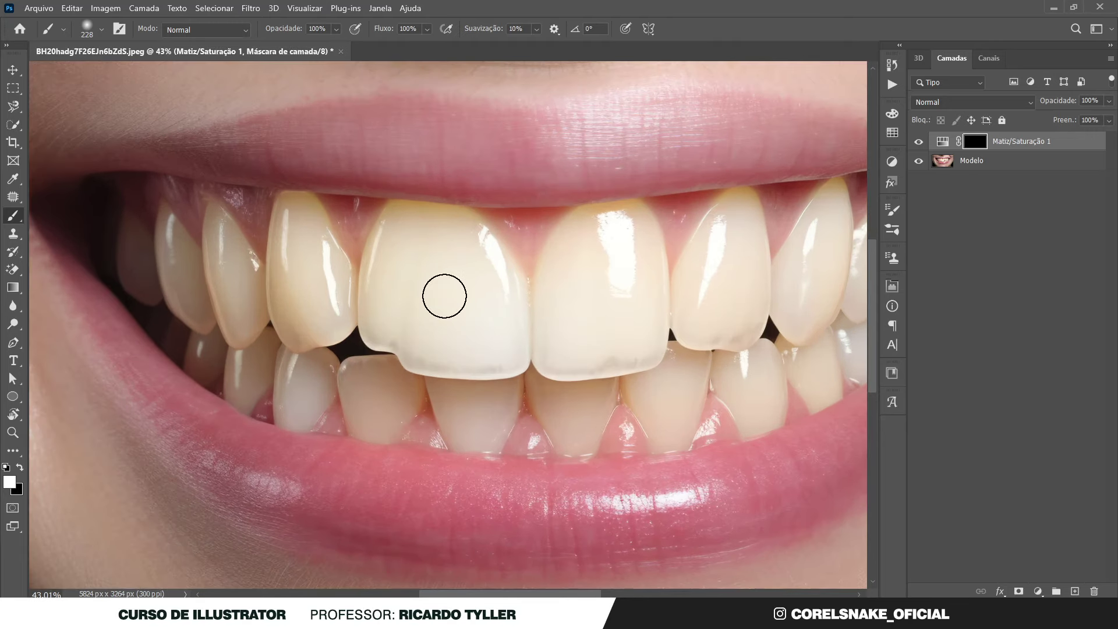
scroll(445, 296, up, 1)
mouse_move(454, 294)
mouse_down()
mouse_move(390, 350)
mouse_move(519, 370)
mouse_move(524, 332)
mouse_move(477, 230)
mouse_move(382, 217)
mouse_move(369, 277)
mouse_move(382, 194)
mouse_move(476, 216)
mouse_up()
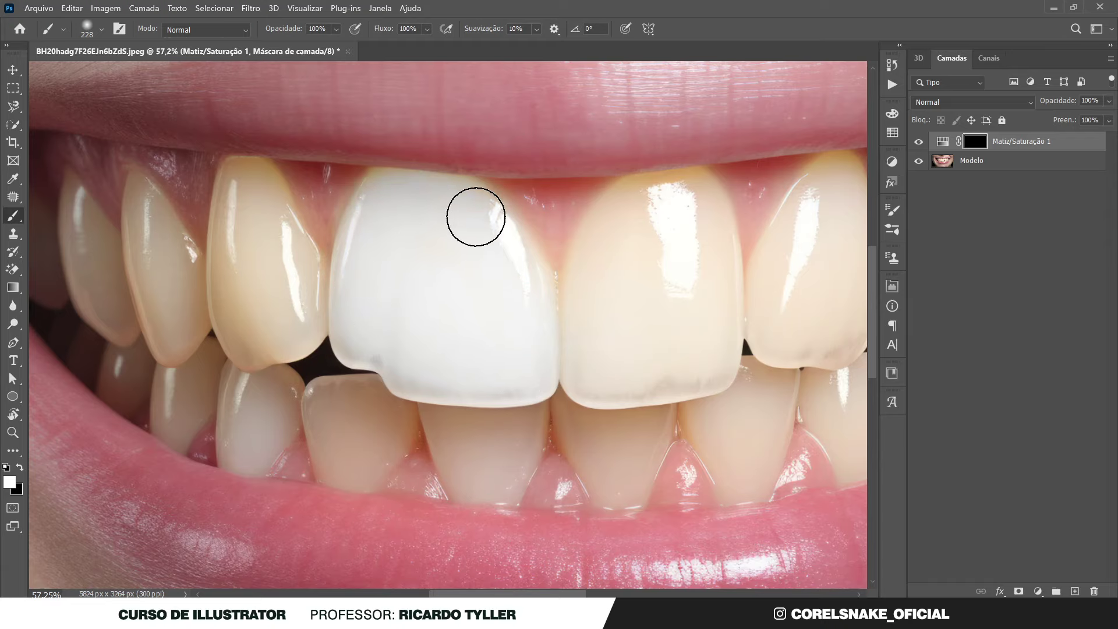
scroll(458, 415, down, 3)
scroll(455, 430, down, 1)
scroll(455, 430, up, 2)
scroll(491, 361, up, 3)
mouse_move(421, 402)
mouse_down()
mouse_move(467, 309)
mouse_move(531, 284)
mouse_move(444, 407)
mouse_move(512, 457)
mouse_move(541, 422)
mouse_move(548, 390)
mouse_up()
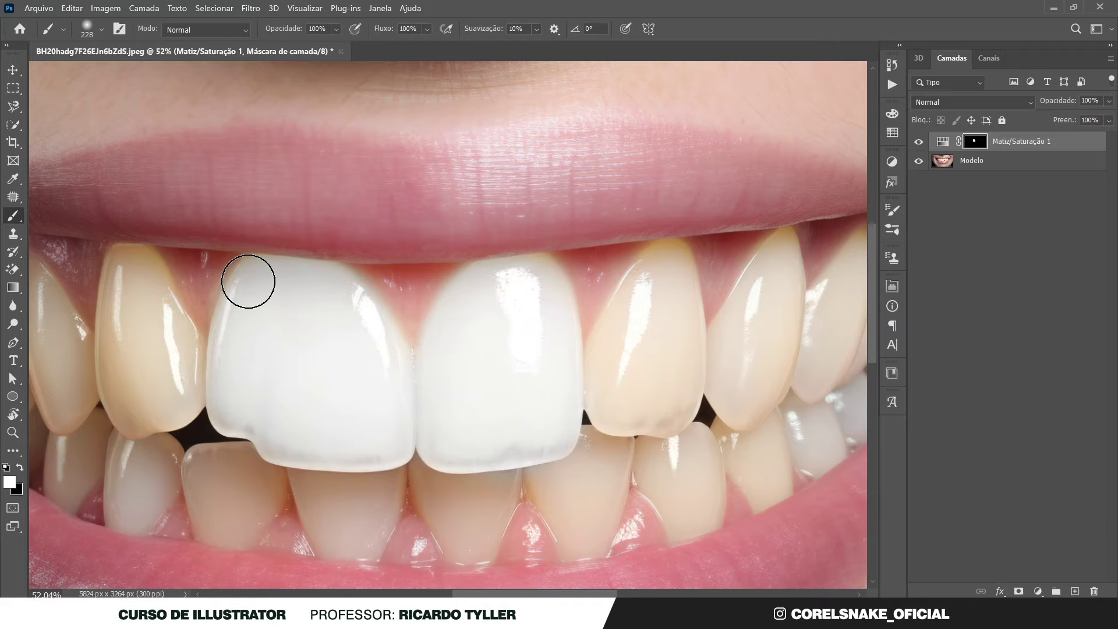
scroll(342, 406, down, 3)
scroll(422, 456, down, 2)
scroll(417, 470, up, 2)
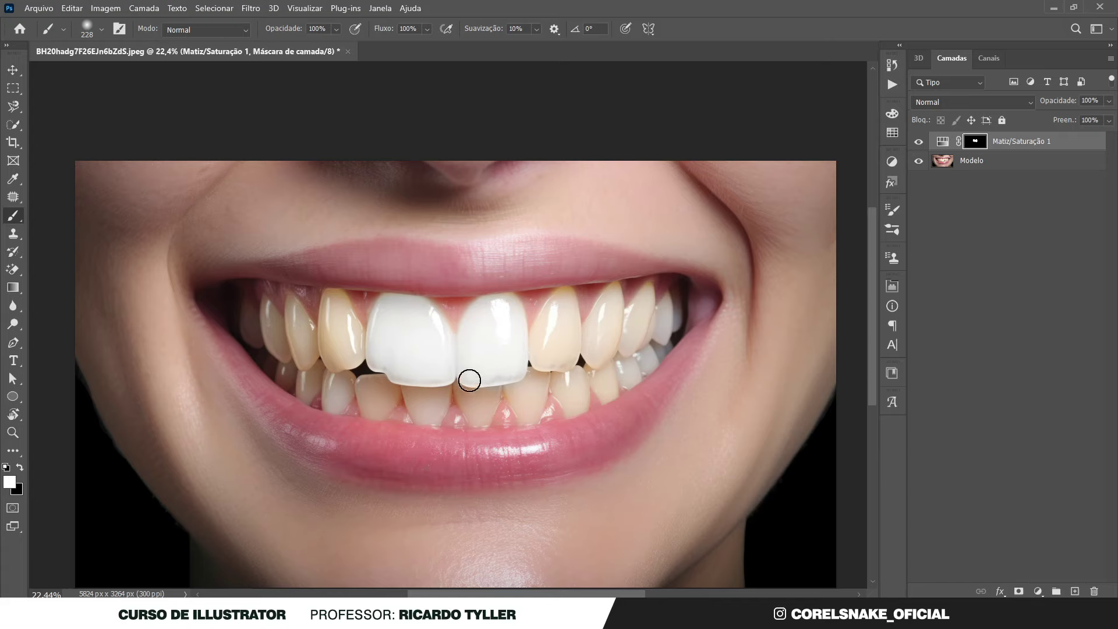
key(ctrl+z)
key(ctrl+z)
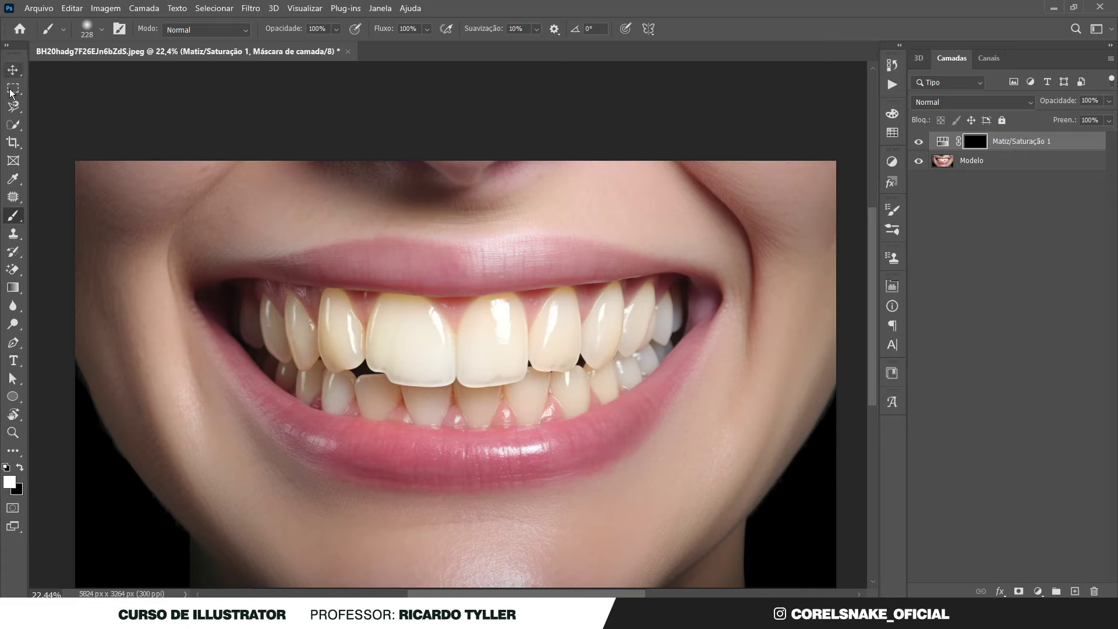
click(13, 124)
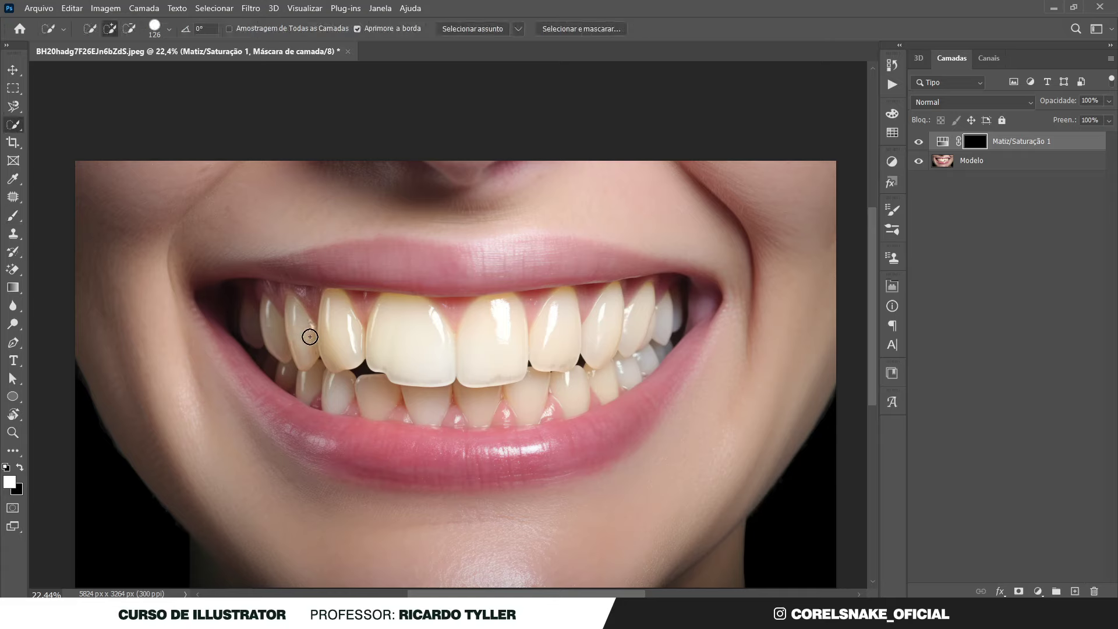
Quick-select all the teeth, including the back-right, upper-left and small far-left ones.
drag(270, 327, 381, 346)
drag(696, 316, 673, 320)
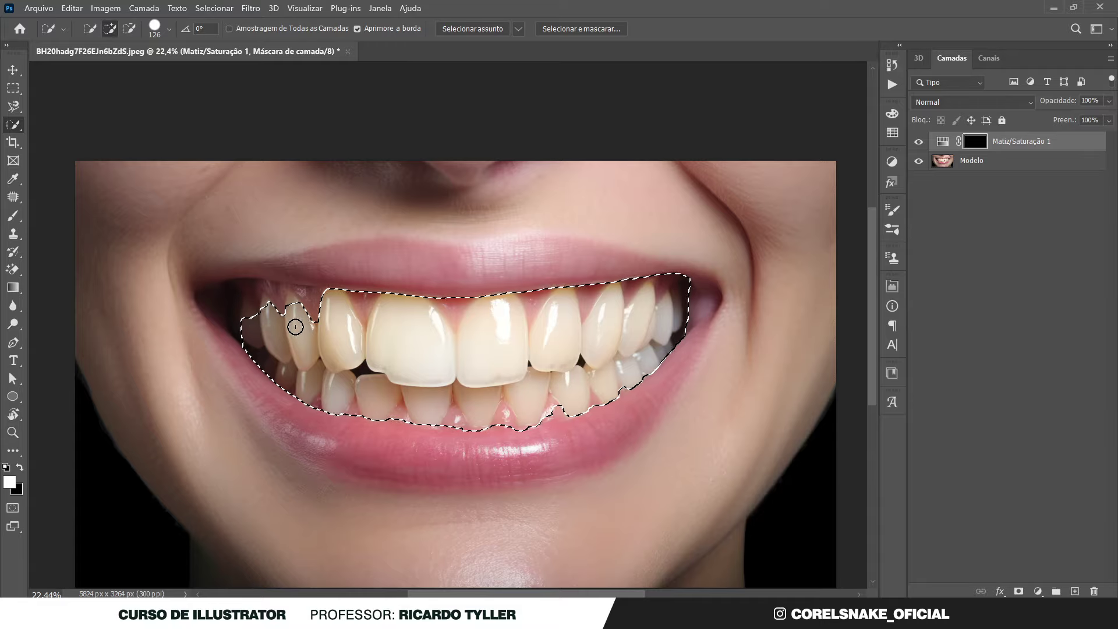
scroll(314, 303, up, 3)
scroll(314, 304, up, 2)
drag(312, 262, 303, 274)
scroll(350, 349, down, 1)
scroll(180, 327, up, 1)
alt+right_click(231, 318)
drag(232, 282, 238, 327)
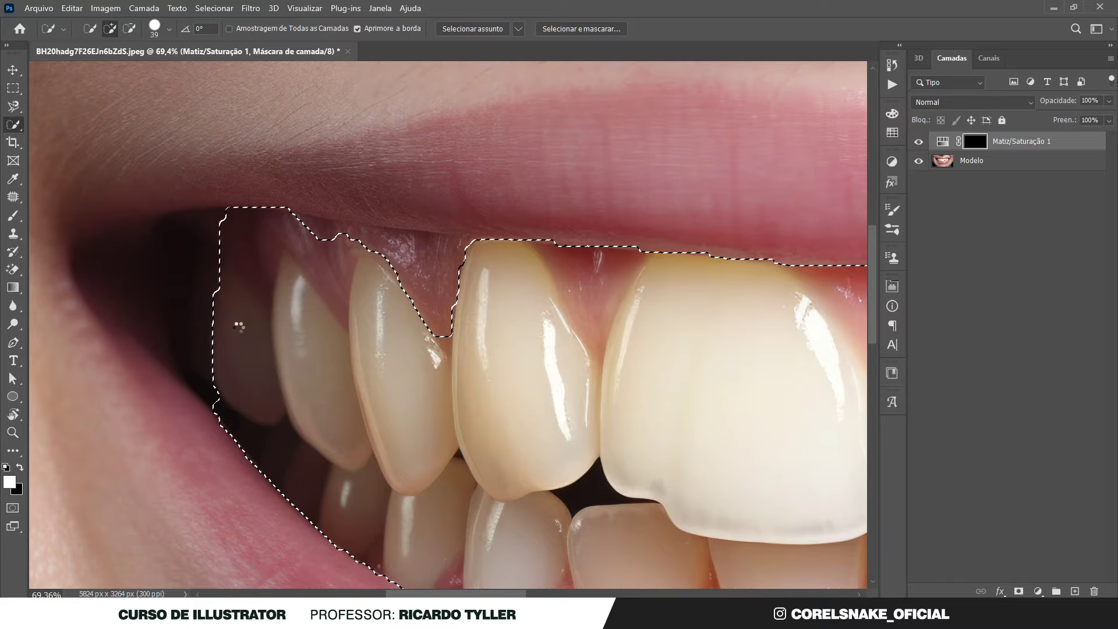
scroll(297, 292, down, 3)
scroll(210, 370, down, 2)
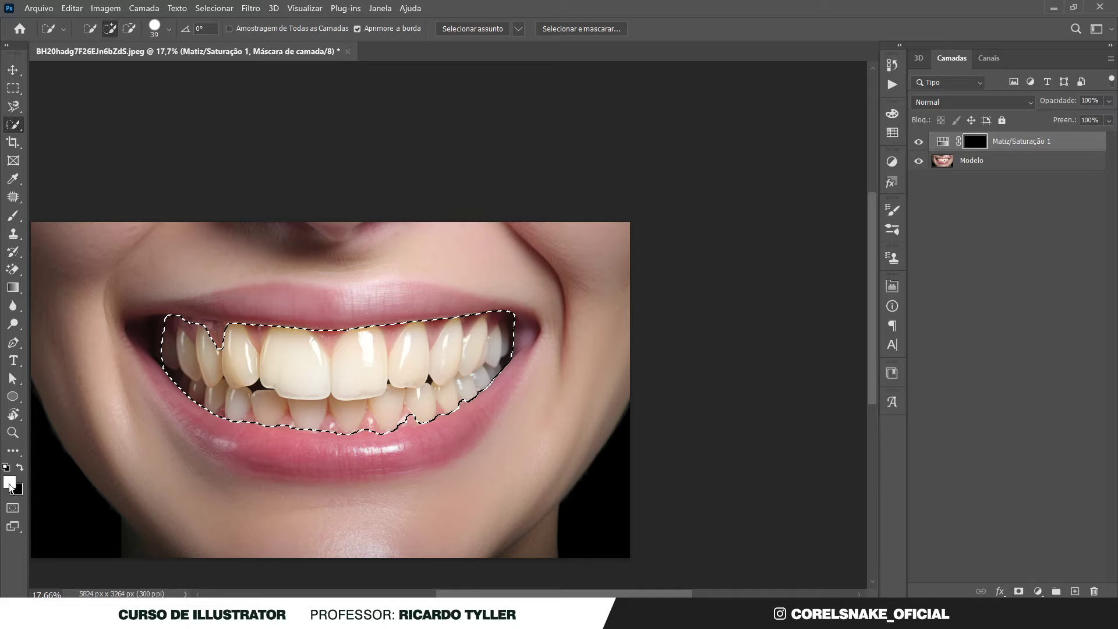
Fill the Matiz/Saturação 1 mask white inside the teeth selection, then deselect.
key(alt+BackSpace)
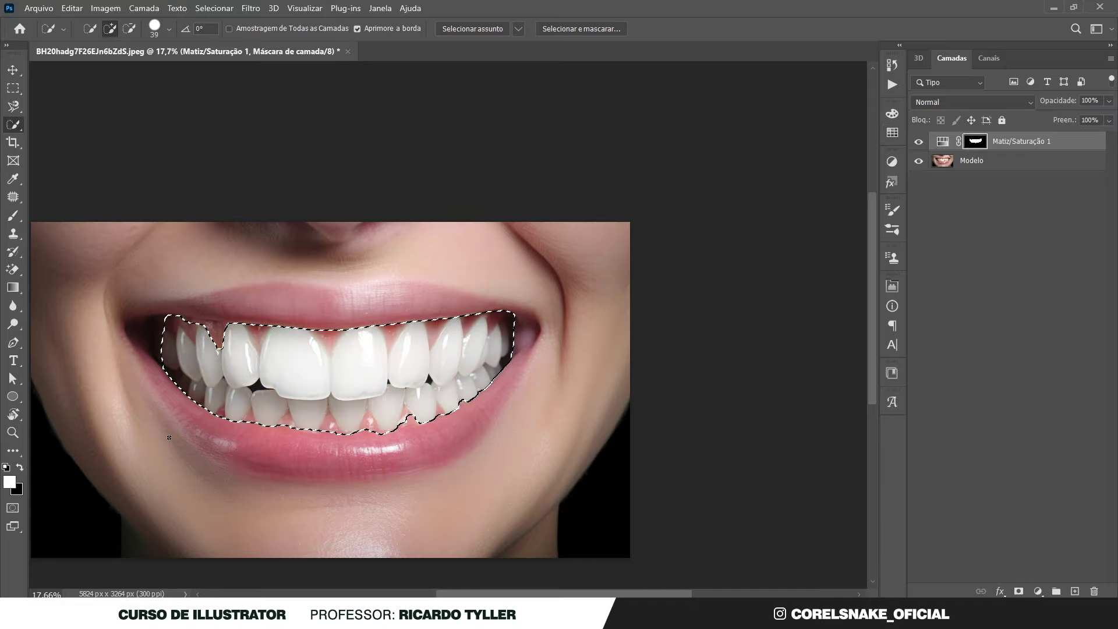
key(ctrl+d)
scroll(237, 357, up, 3)
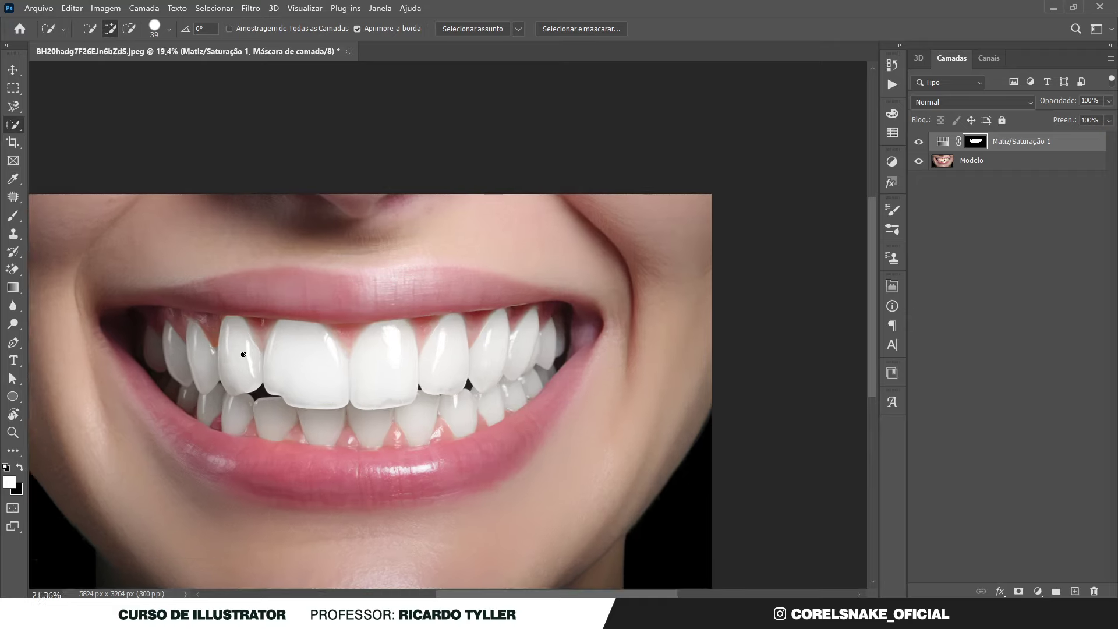
scroll(317, 352, down, 1)
scroll(362, 369, down, 1)
scroll(340, 367, down, 1)
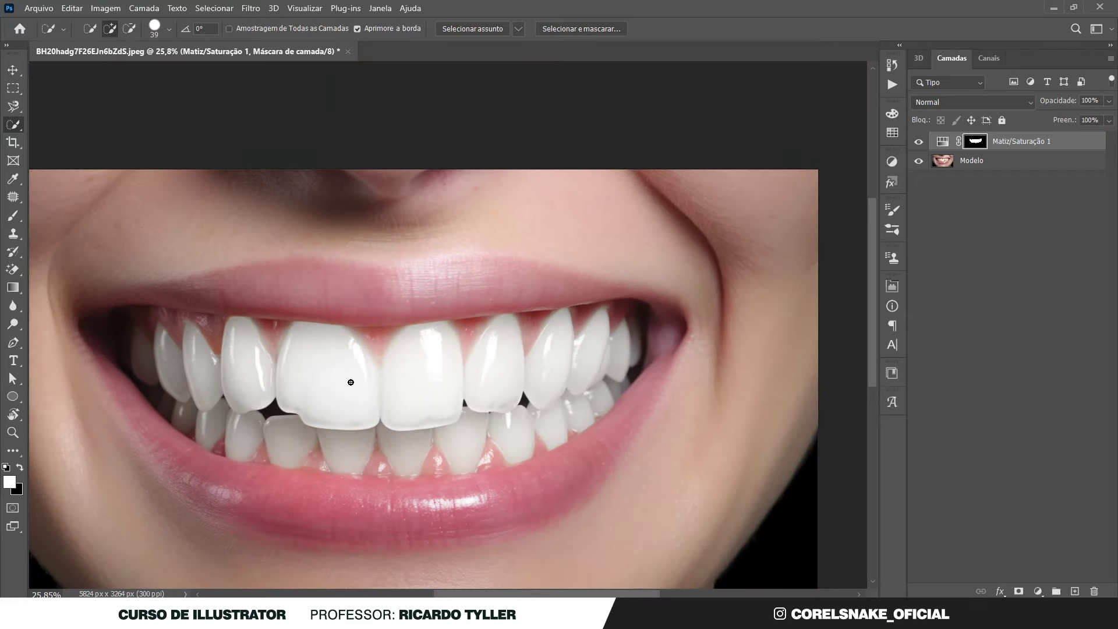
With a black Brush, mask out the whitening on the gum between the front teeth.
key(b)
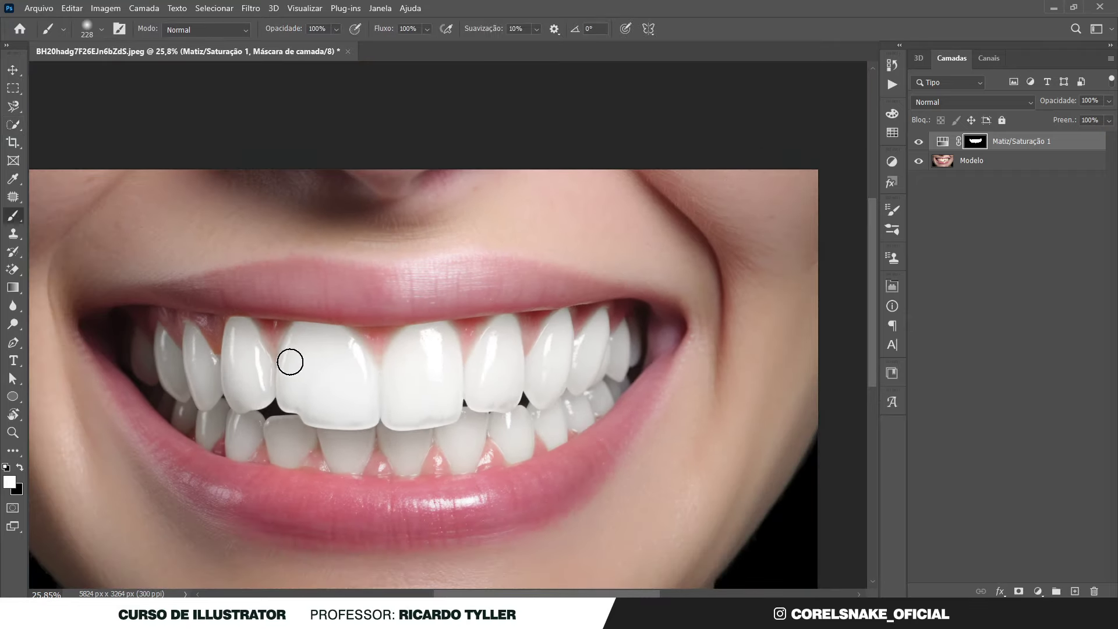
scroll(268, 338, up, 5)
scroll(289, 357, up, 5)
key(x)
scroll(260, 332, up, 2)
mouse_move(280, 371)
mouse_down()
mouse_move(337, 260)
mouse_move(300, 342)
mouse_up()
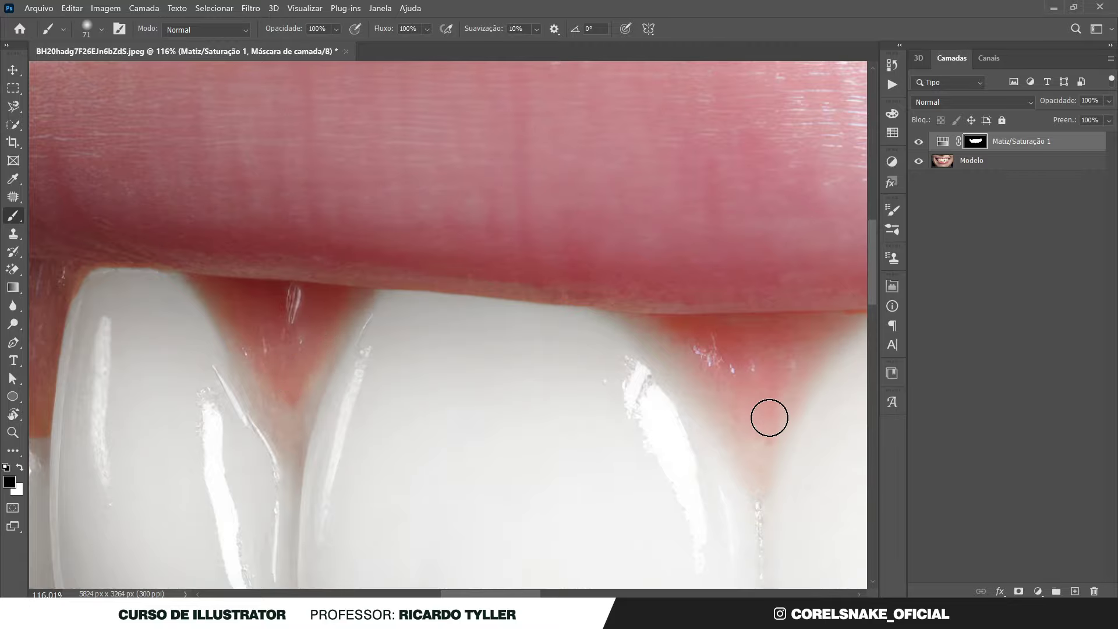
scroll(798, 364, down, 3)
scroll(799, 364, up, 2)
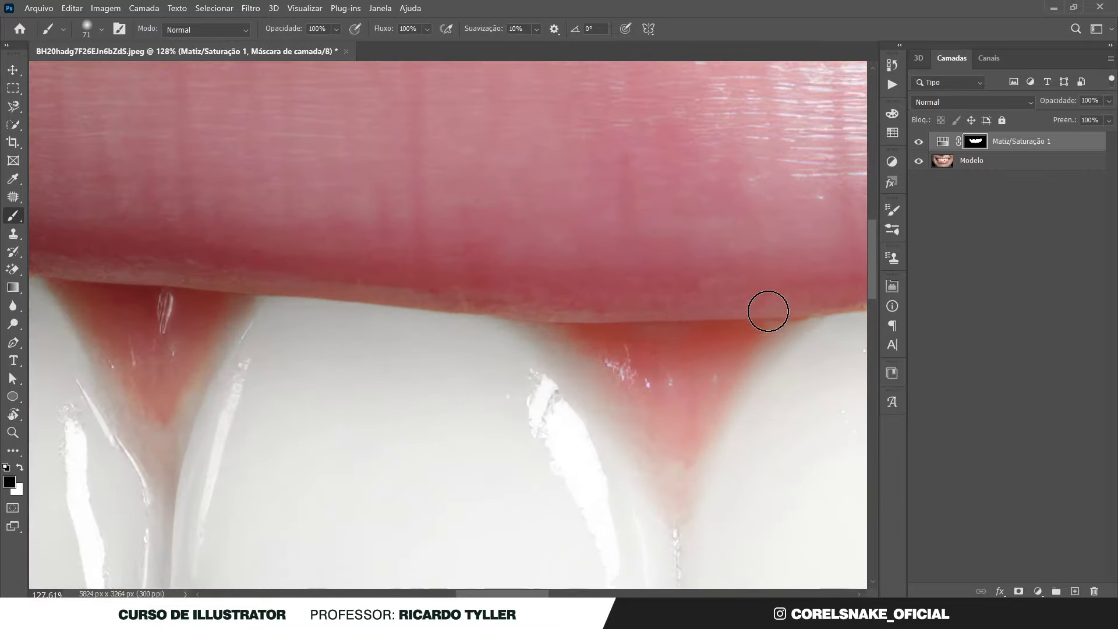
scroll(655, 313, down, 3)
scroll(654, 313, down, 3)
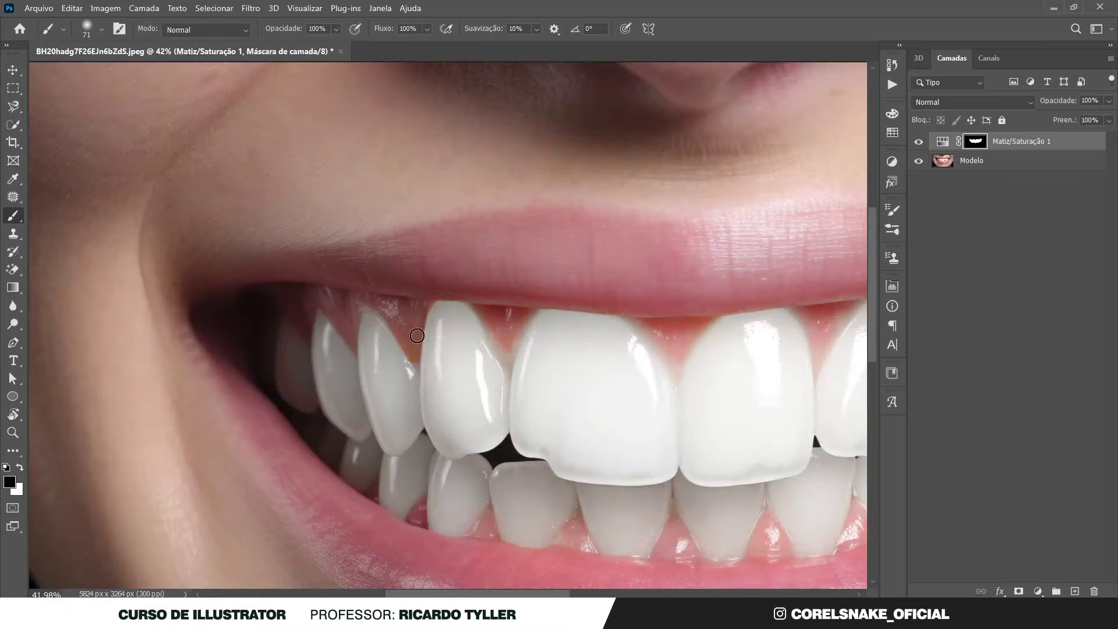
scroll(367, 290, up, 5)
scroll(471, 260, down, 3)
scroll(314, 282, up, 1)
scroll(292, 295, up, 2)
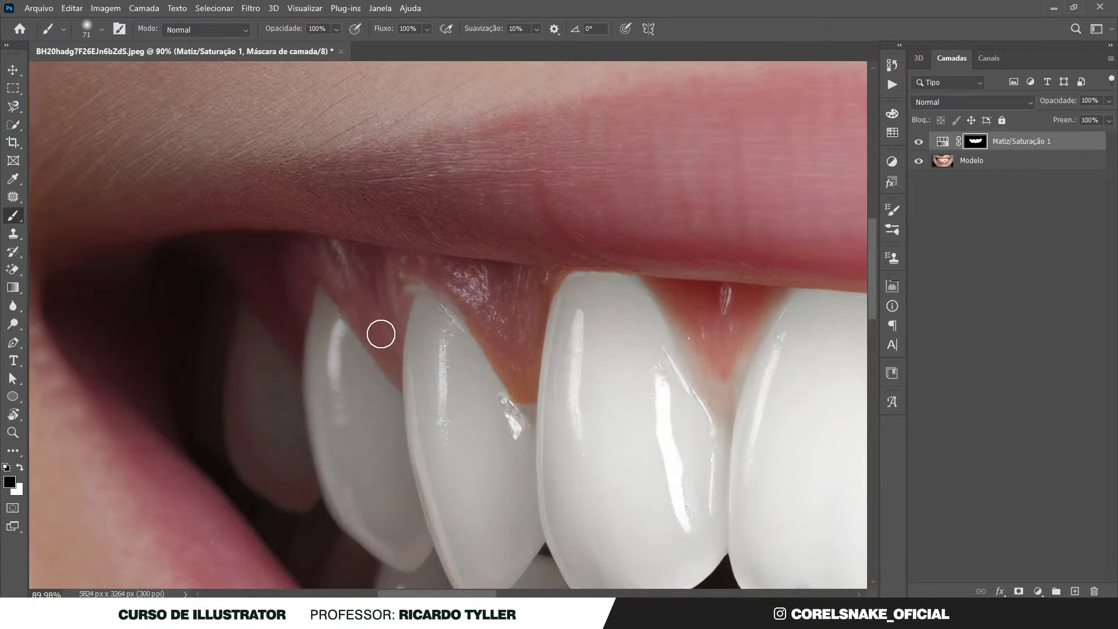
scroll(312, 250, down, 3)
scroll(349, 262, down, 3)
scroll(571, 265, up, 2)
scroll(570, 266, up, 5)
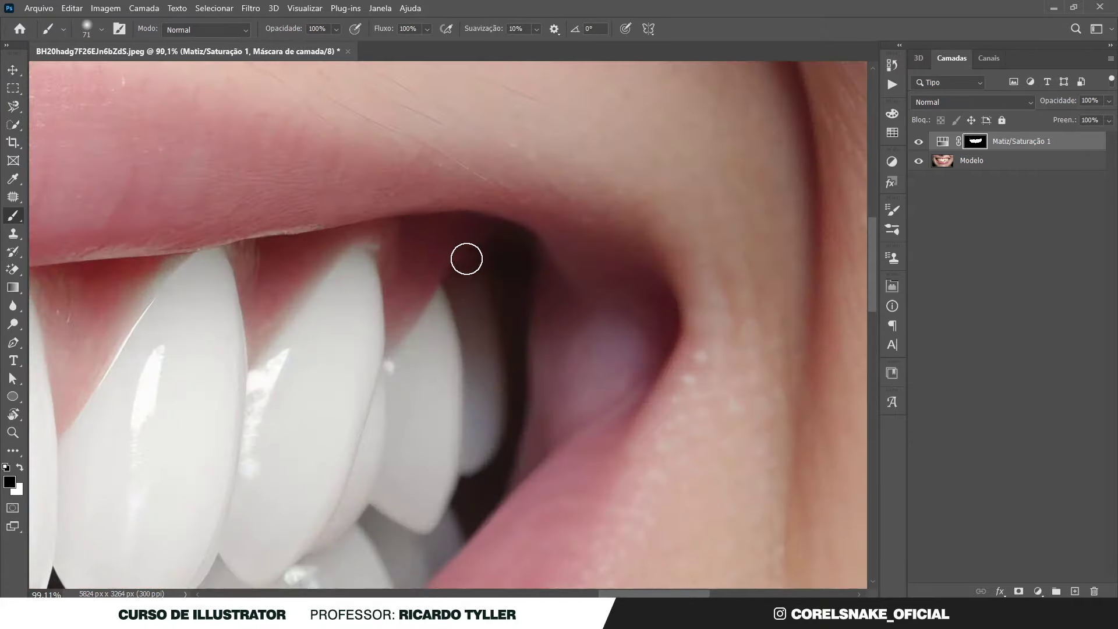
Mask out the whitening along the upper gumline and view the whole photo.
mouse_move(395, 242)
mouse_down()
mouse_move(277, 239)
mouse_move(260, 253)
mouse_up()
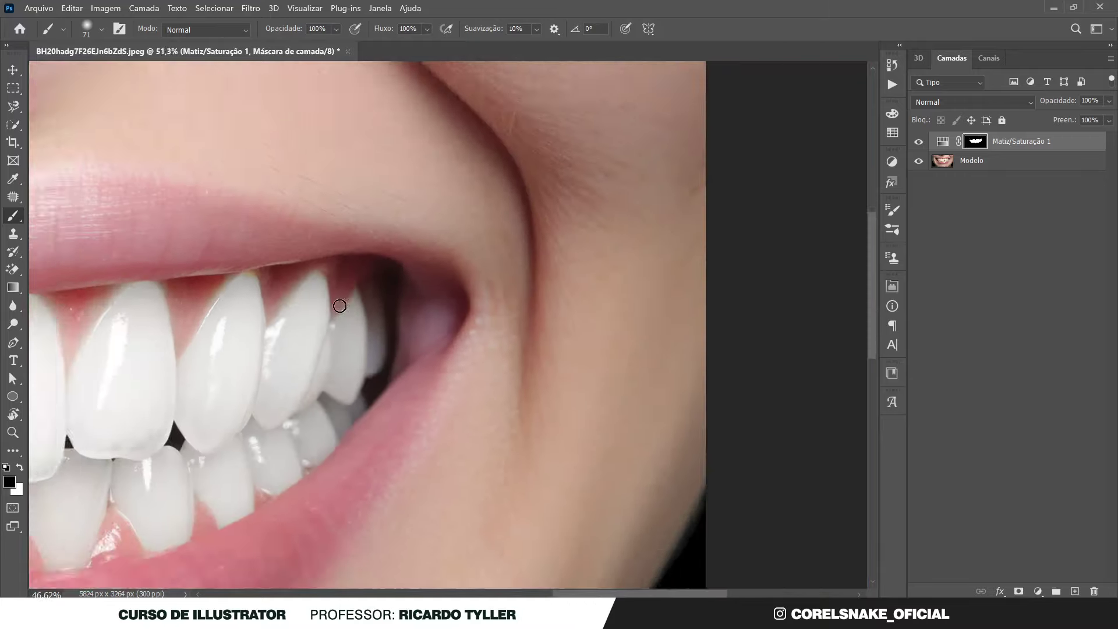
scroll(337, 299, down, 3)
scroll(338, 439, up, 3)
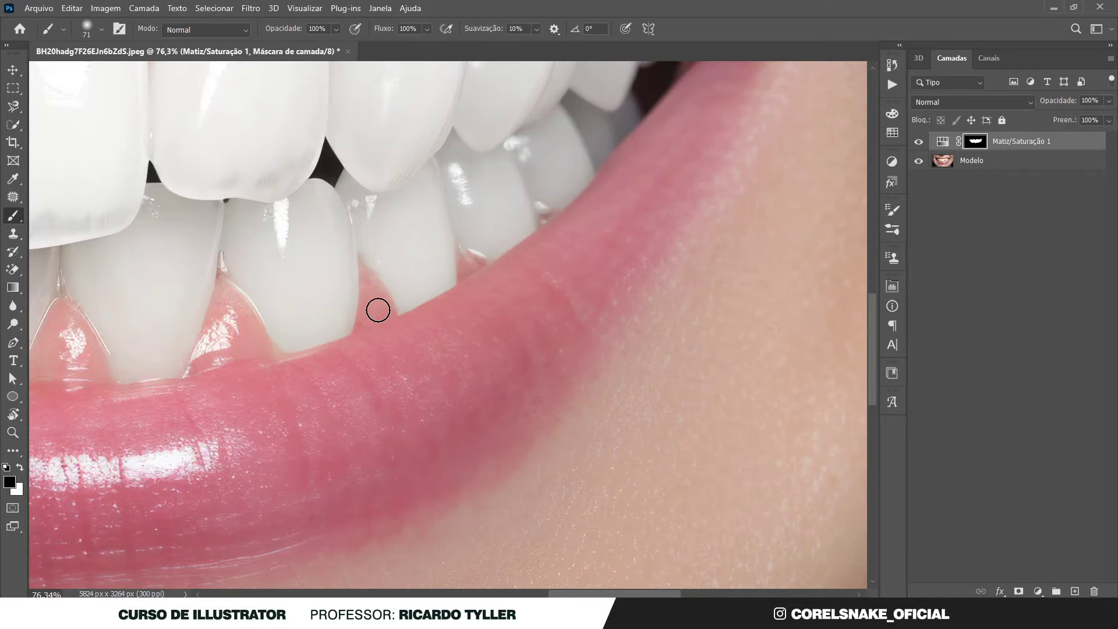
scroll(649, 349, down, 3)
scroll(649, 349, down, 3)
scroll(278, 384, down, 1)
scroll(395, 386, down, 2)
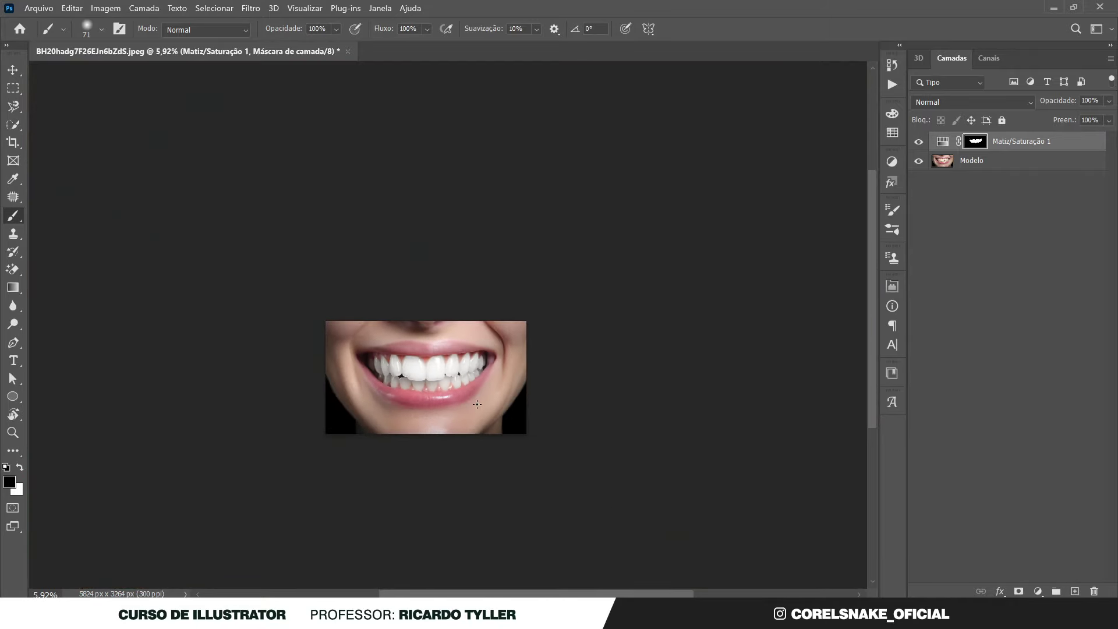
key(ctrl+0)
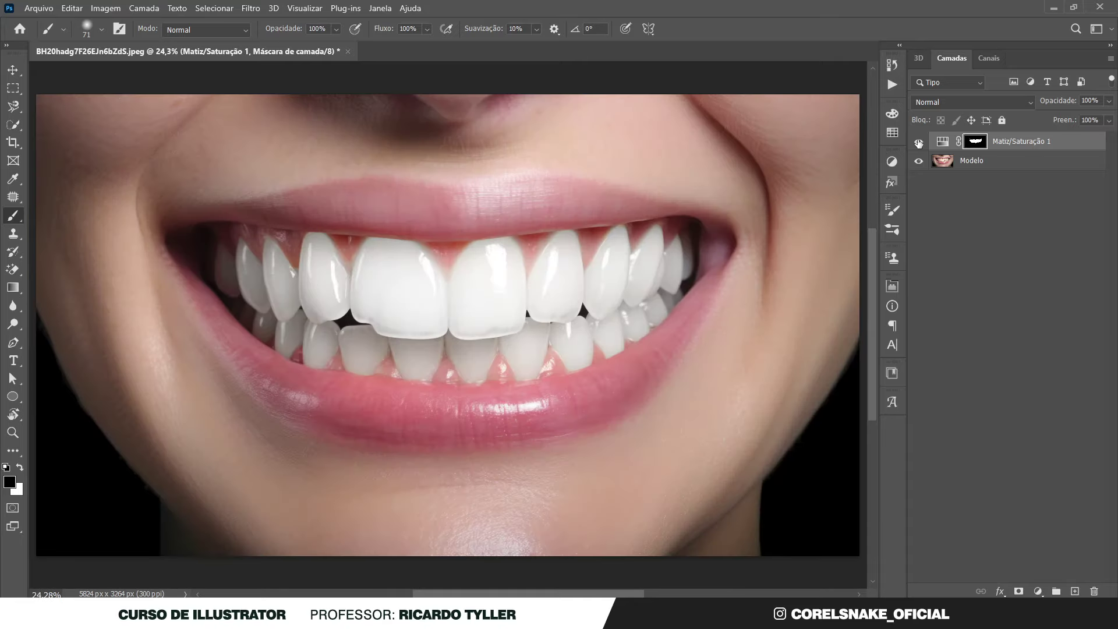
Compare the whitening with the original, then set Matiz/Saturação 1 opacity to 84%.
click(919, 142)
click(918, 142)
key(ctrl+2)
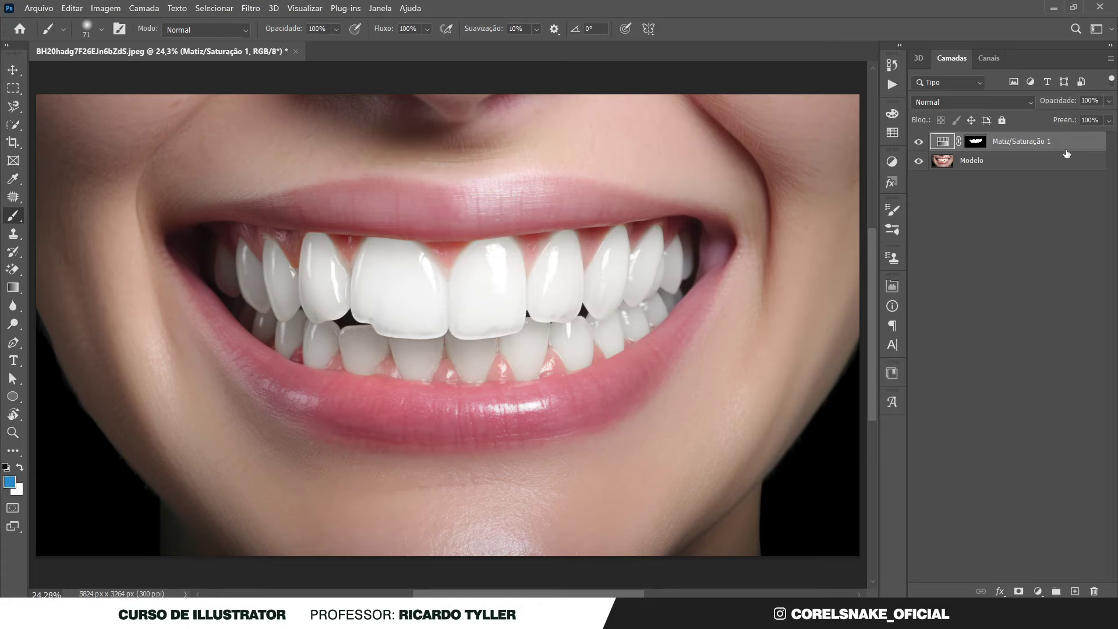
click(1106, 103)
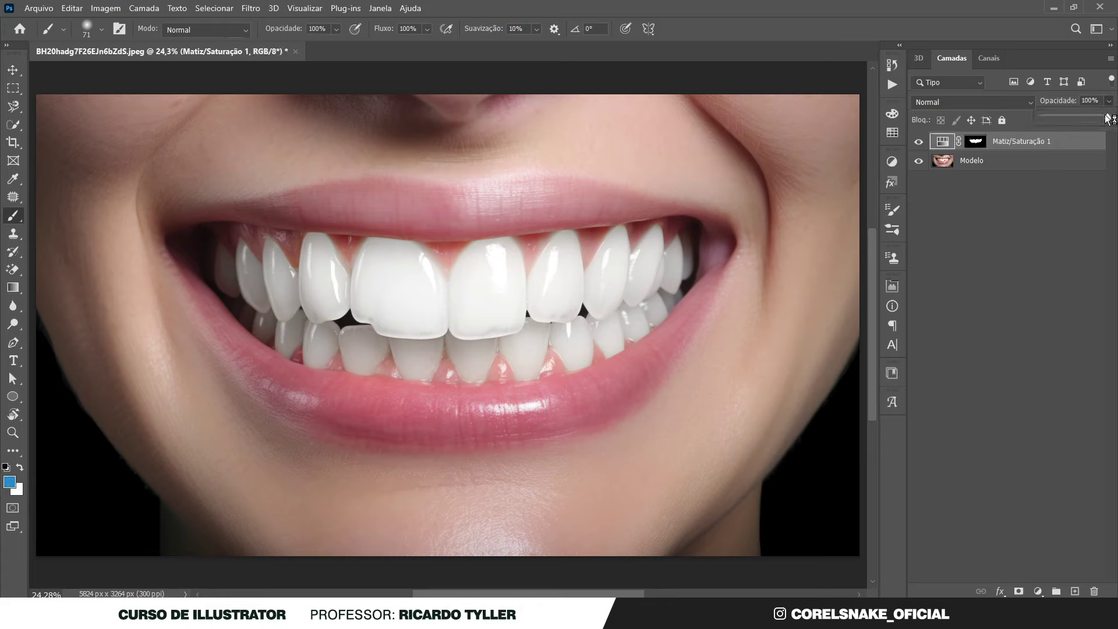
drag(1109, 119, 1099, 119)
Hide the whitening layer to compare the 84% result against the original teeth.
click(920, 141)
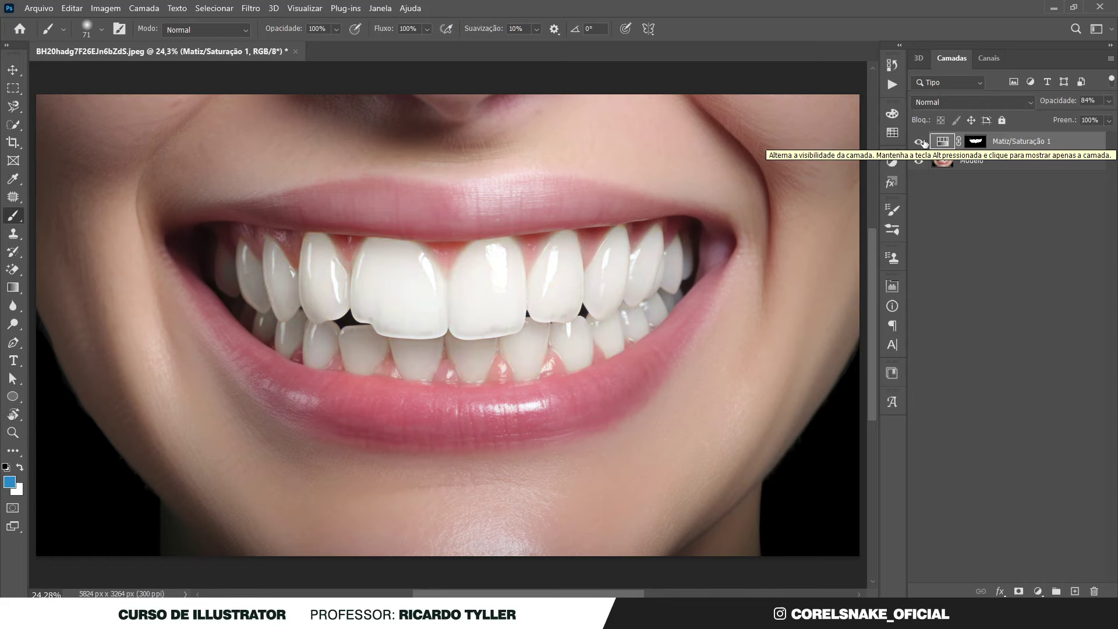
scroll(467, 419, down, 1)
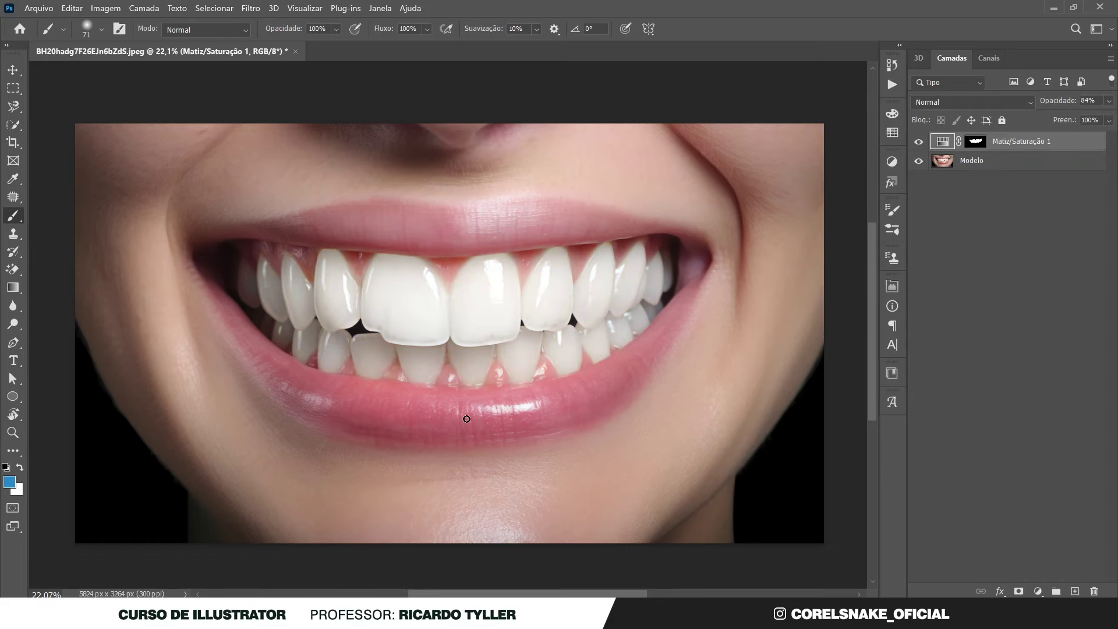
click(13, 69)
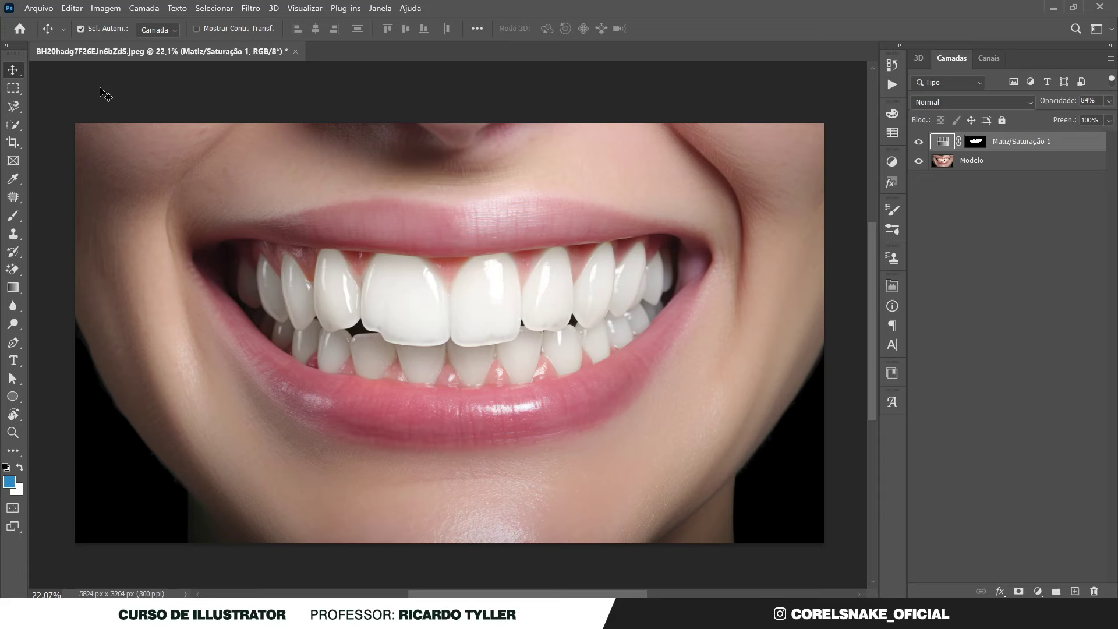
ctrl+click(107, 95)
scroll(221, 158, up, 1)
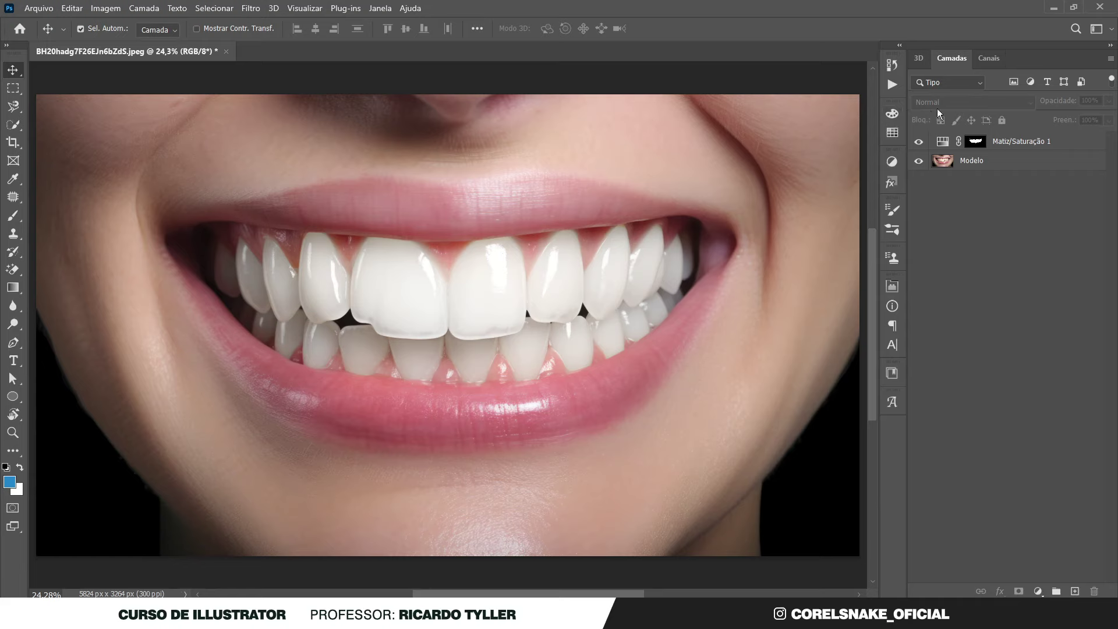
click(941, 159)
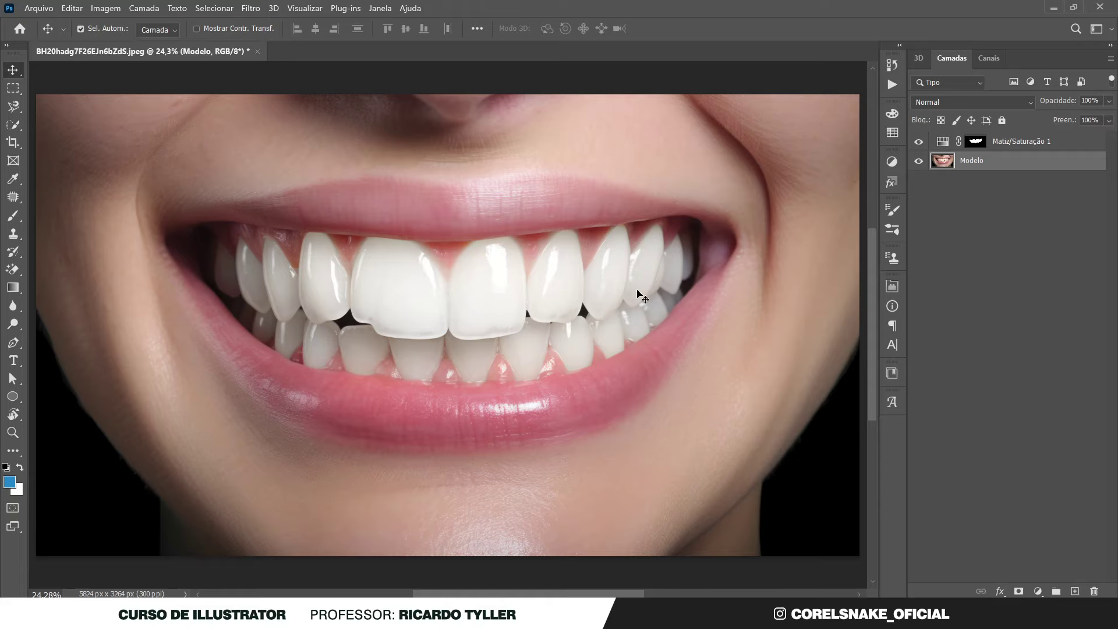
scroll(455, 379, down, 2)
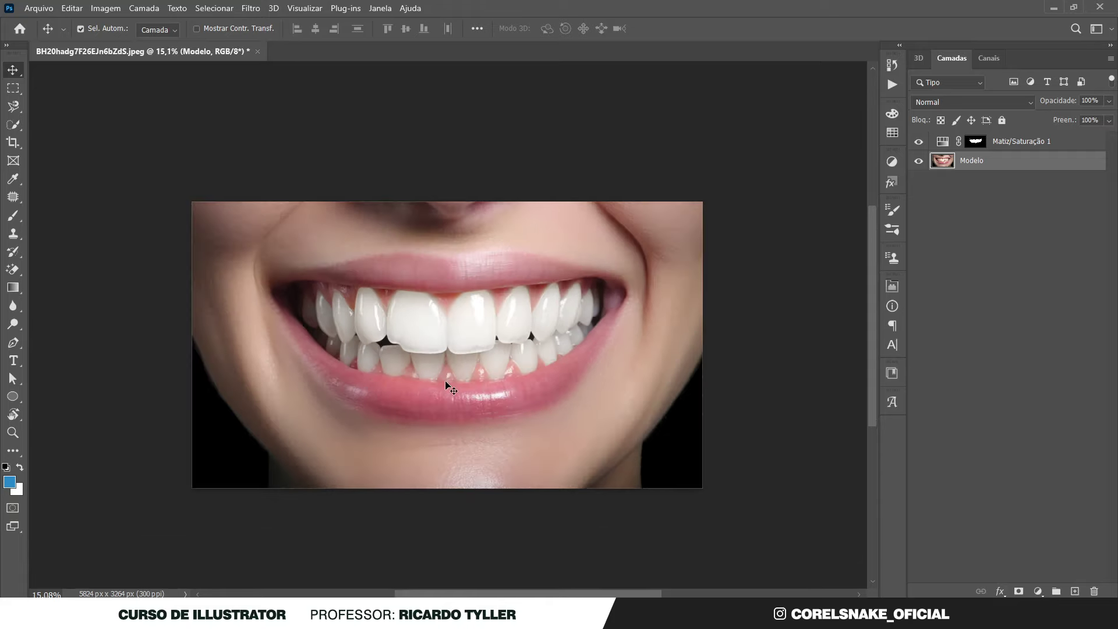
scroll(455, 379, down, 2)
scroll(454, 381, up, 1)
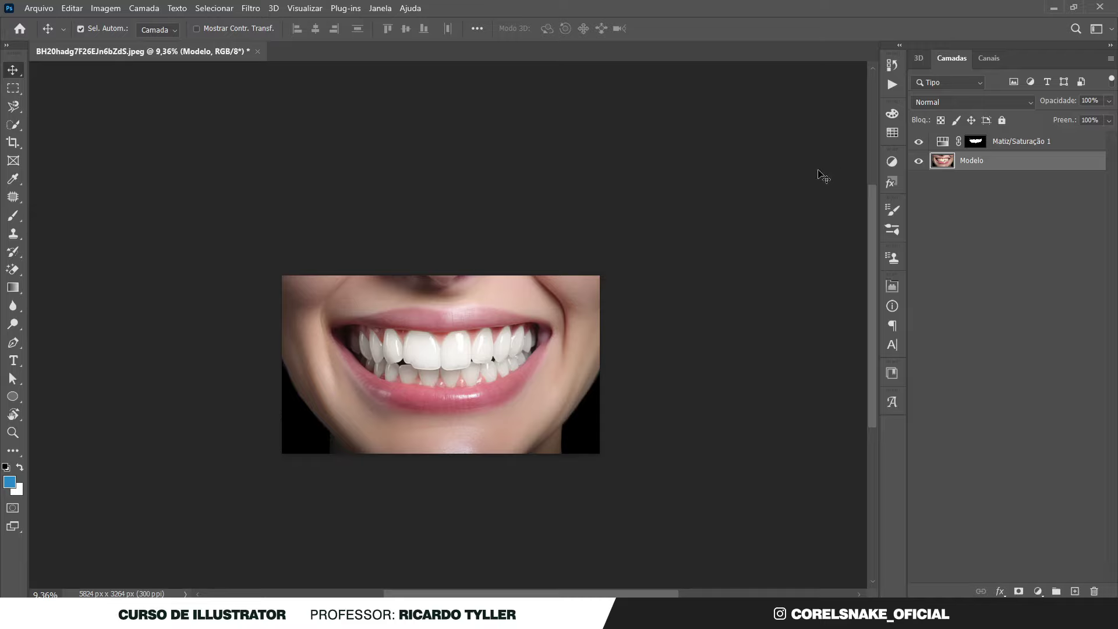
click(919, 141)
click(919, 141)
click(919, 141)
scroll(384, 373, up, 1)
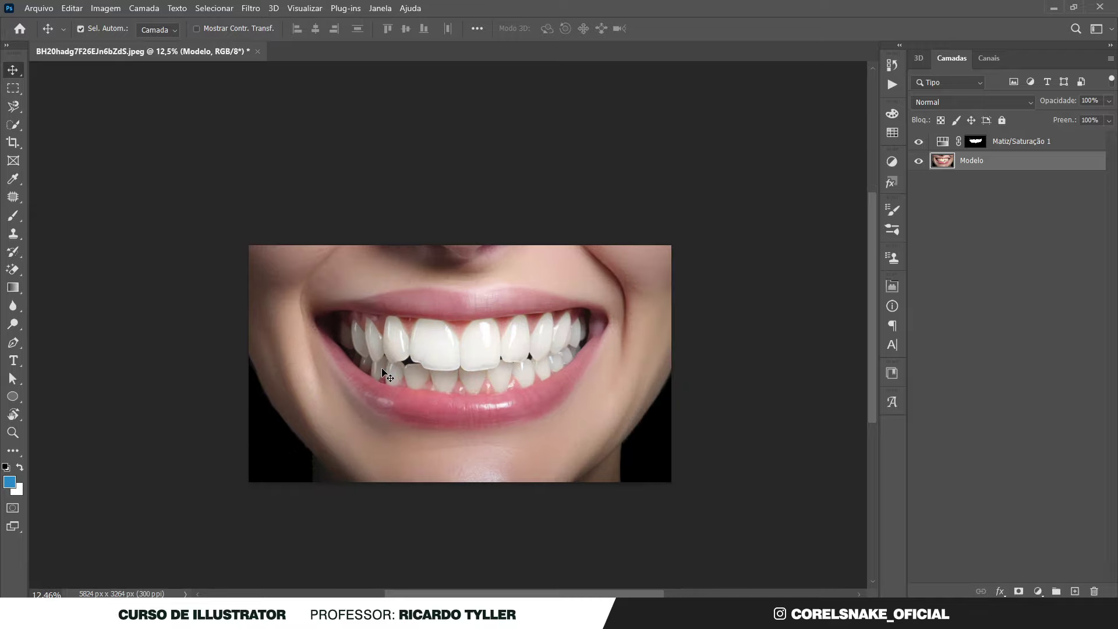
key(ctrl+0)
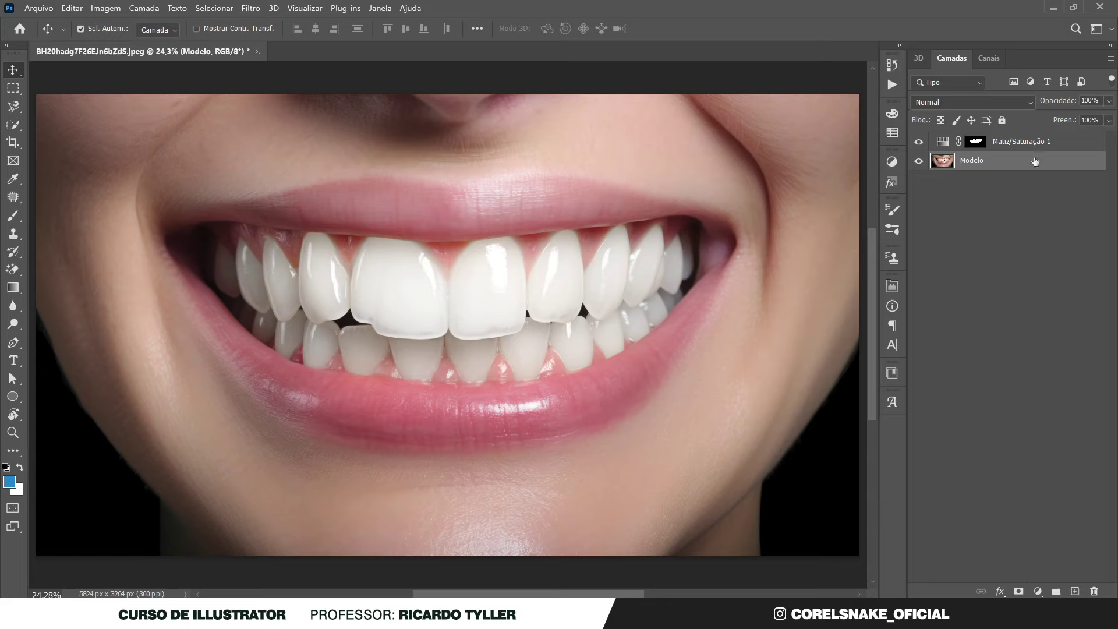
click(1110, 101)
click(1016, 288)
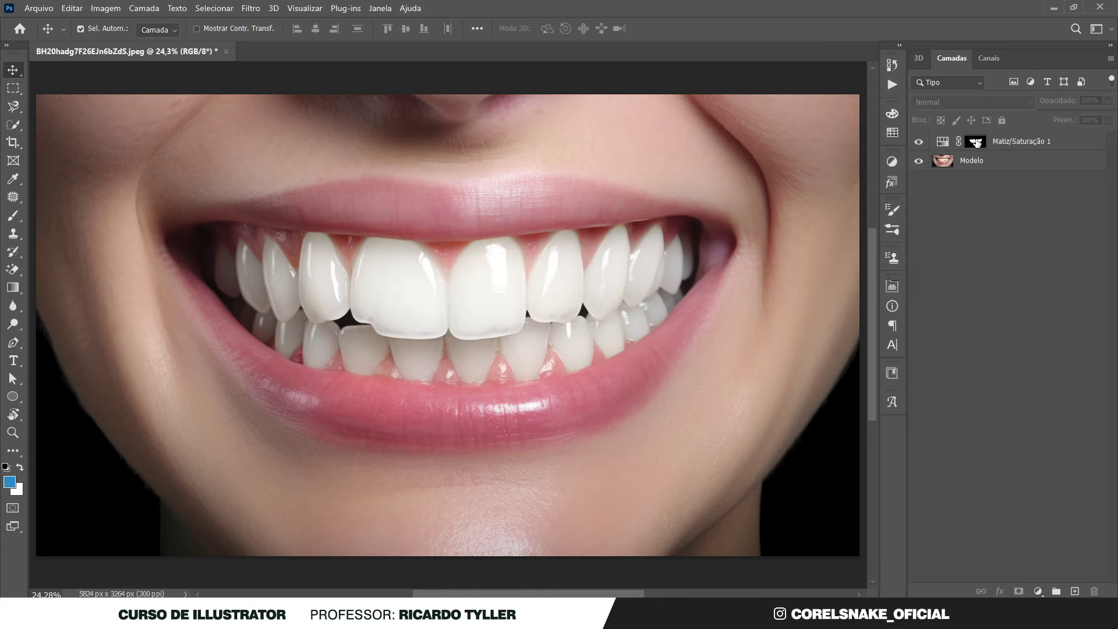
scroll(361, 318, up, 2)
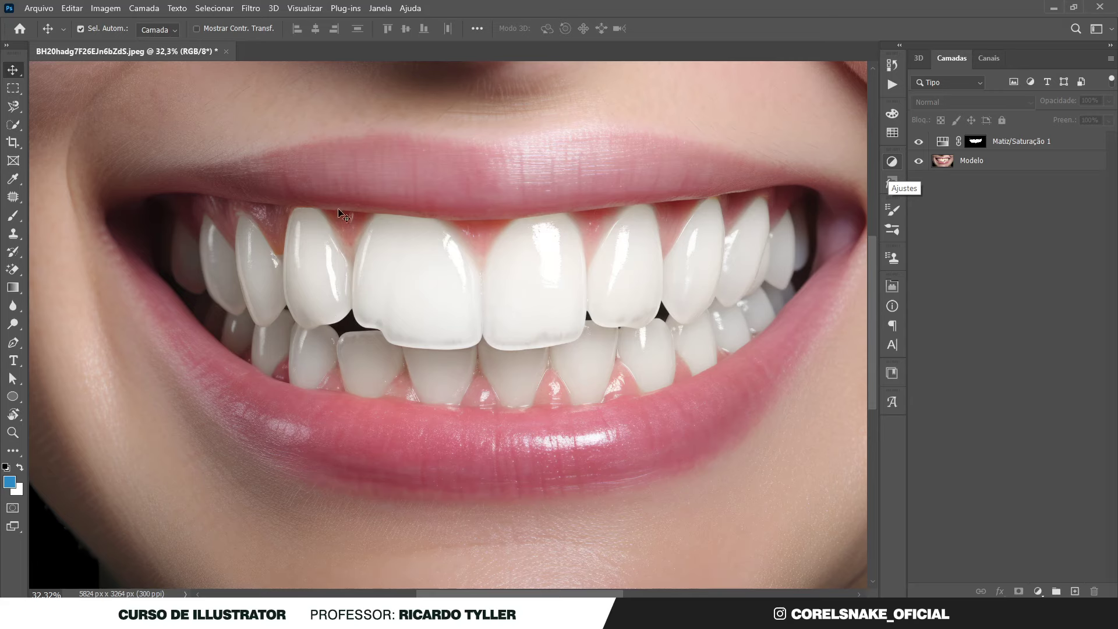
scroll(532, 352, down, 2)
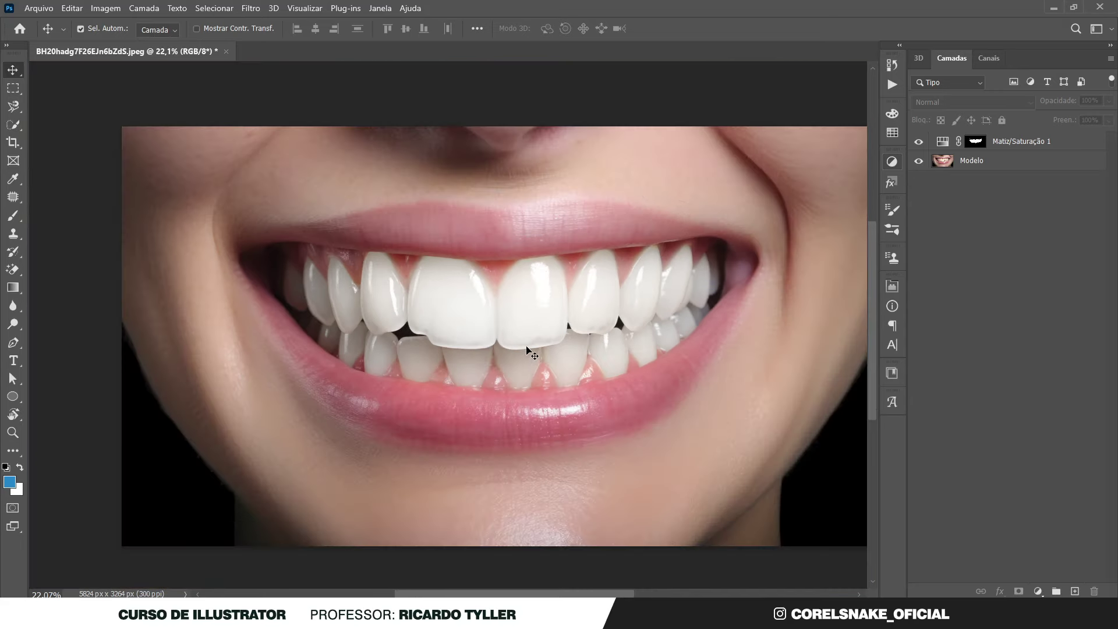
scroll(532, 353, up, 1)
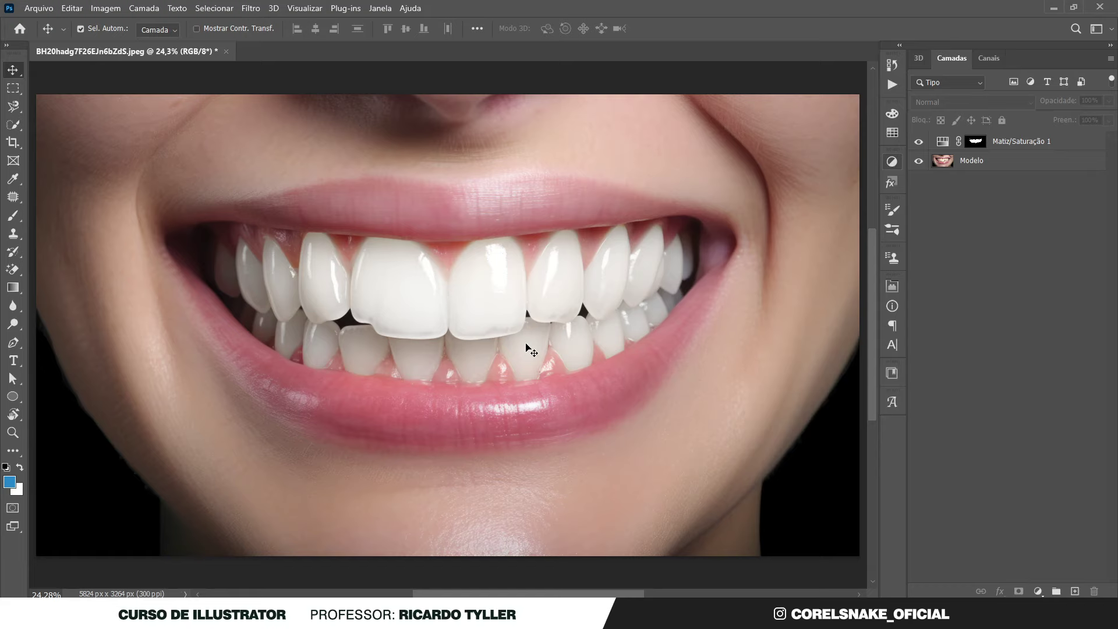